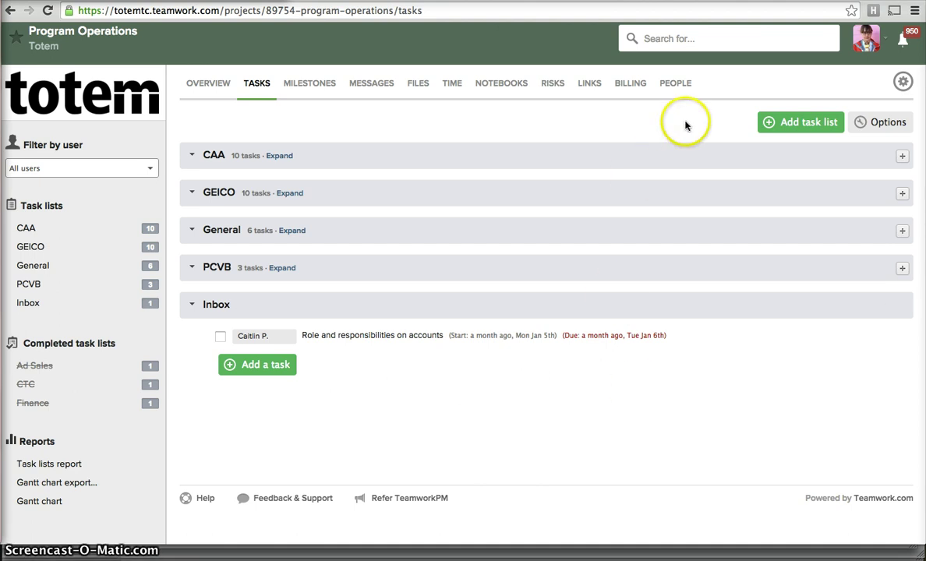
View the Program Operations project's overview activity and return to its task lists
click(209, 84)
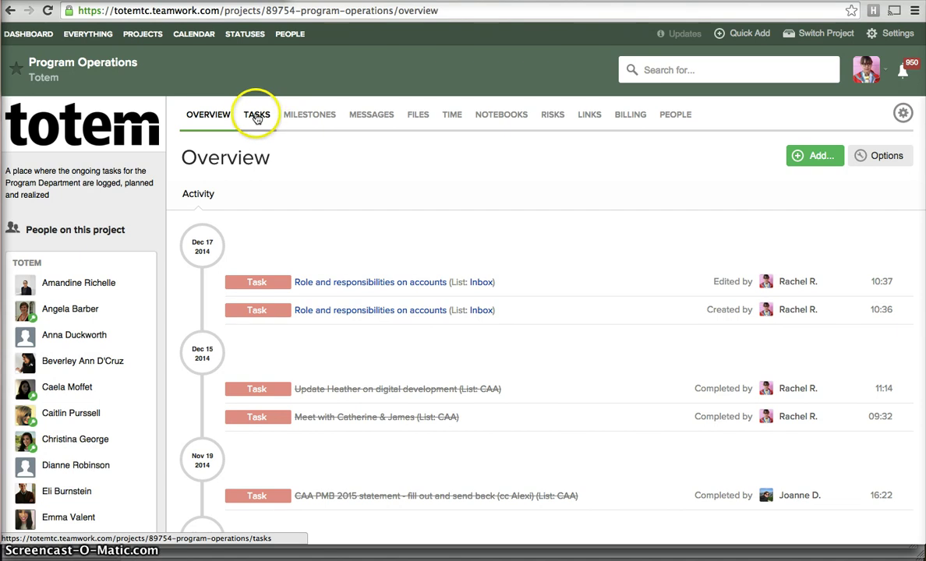
click(257, 115)
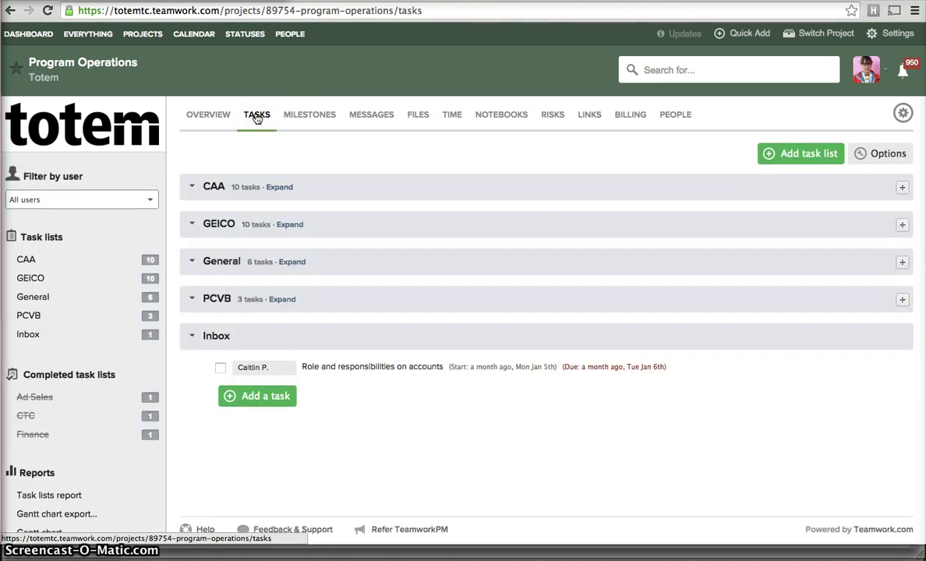
click(257, 117)
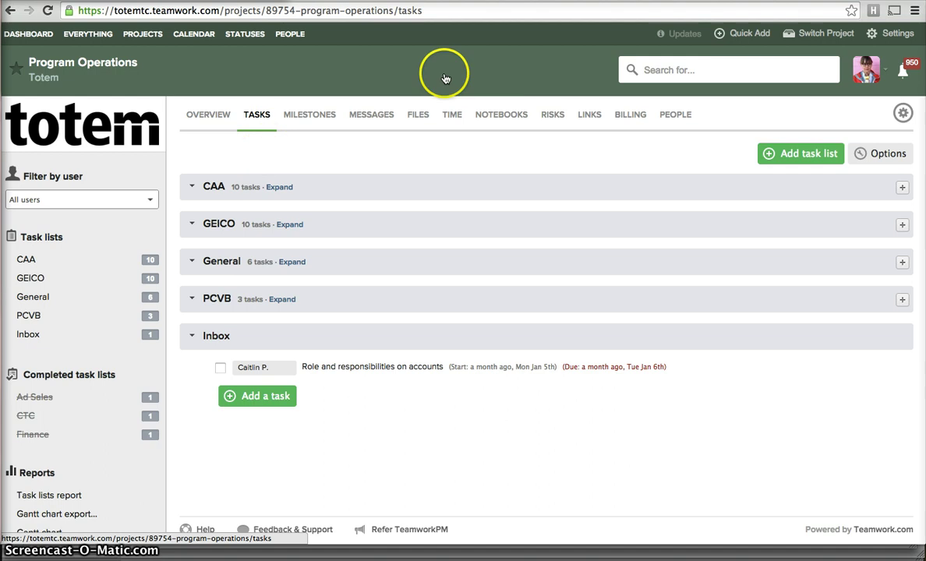
Start a new task list based on the Basic Story Development (B1) template
click(807, 154)
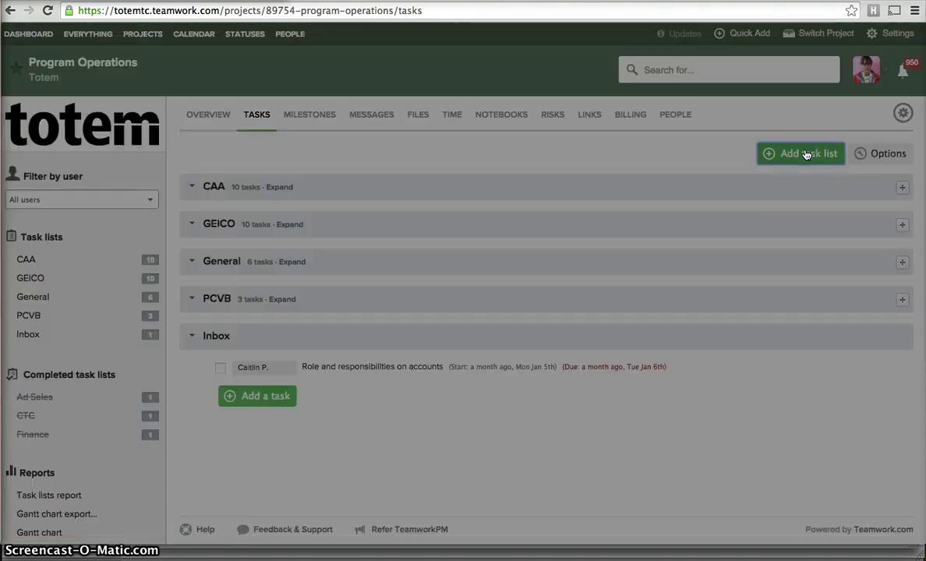
click(479, 124)
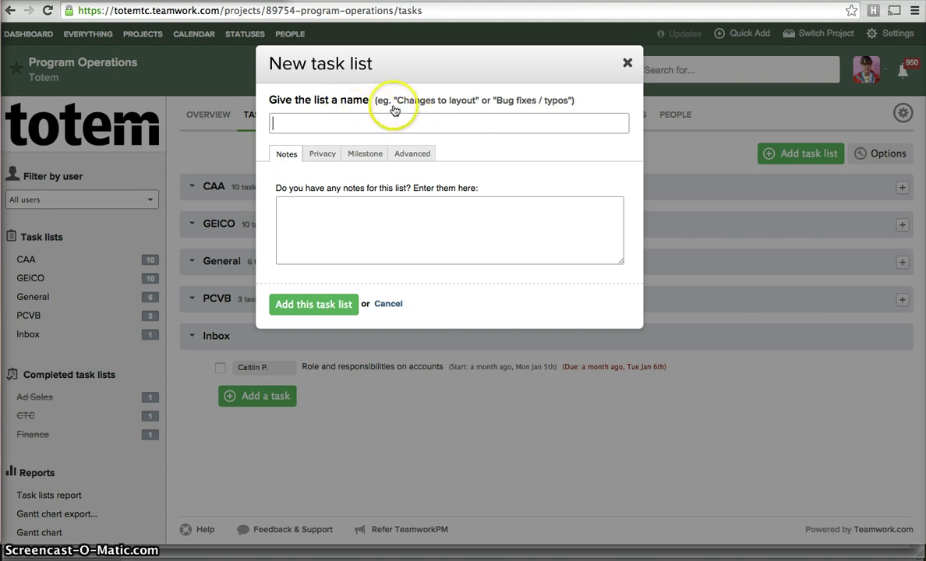
click(423, 156)
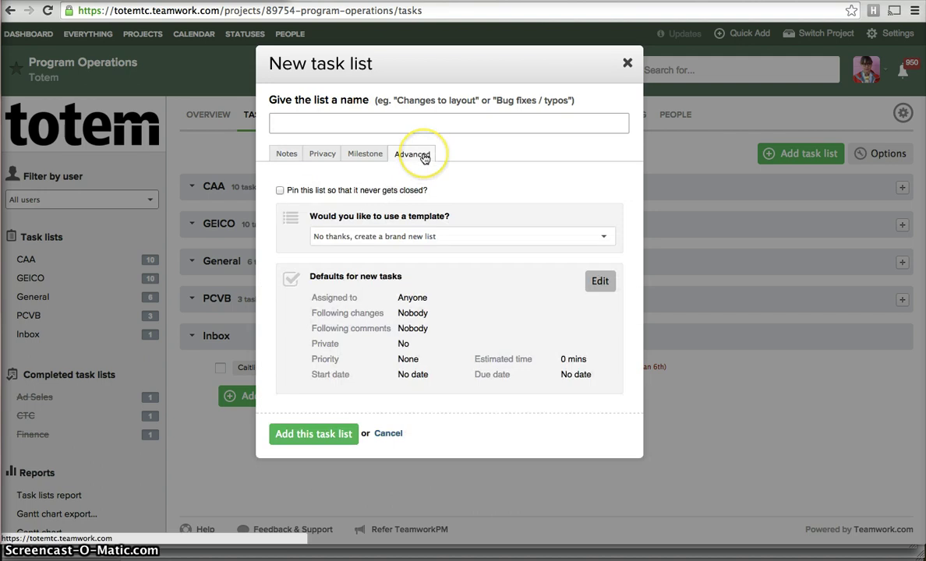
click(410, 238)
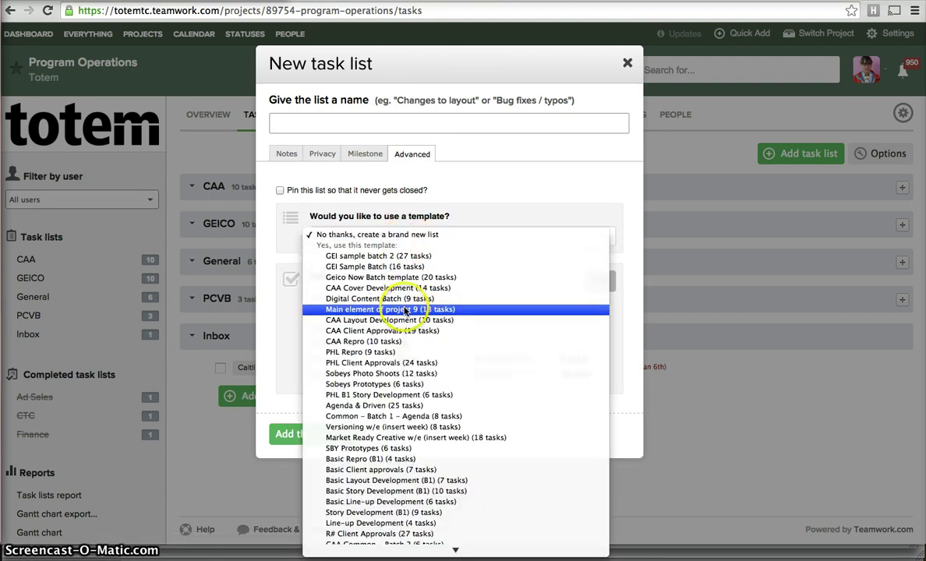
scroll(405, 311, down, 5)
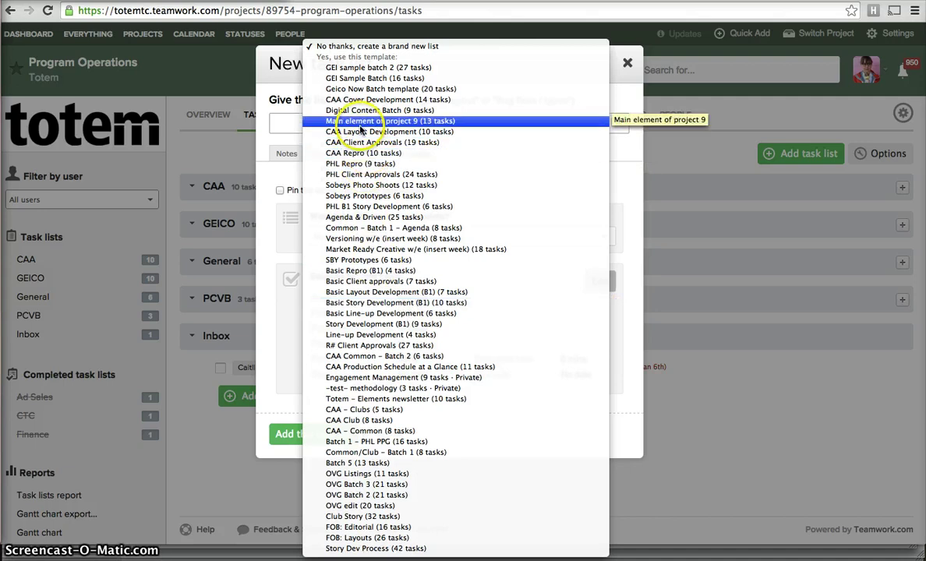
click(367, 302)
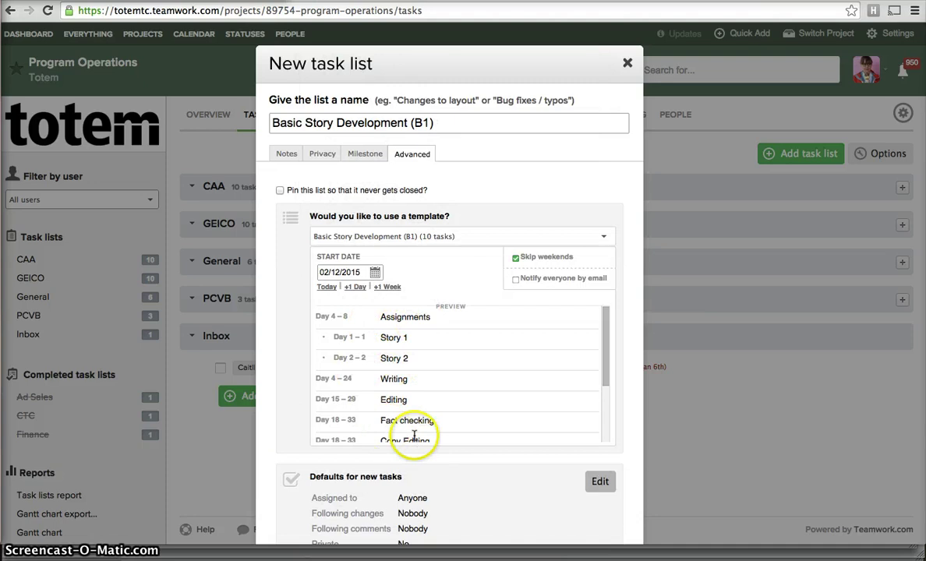
Examine the template's task preview, start date and defaults for new tasks, and discard the unsaved task list
scroll(422, 419, down, 3)
scroll(422, 419, down, 2)
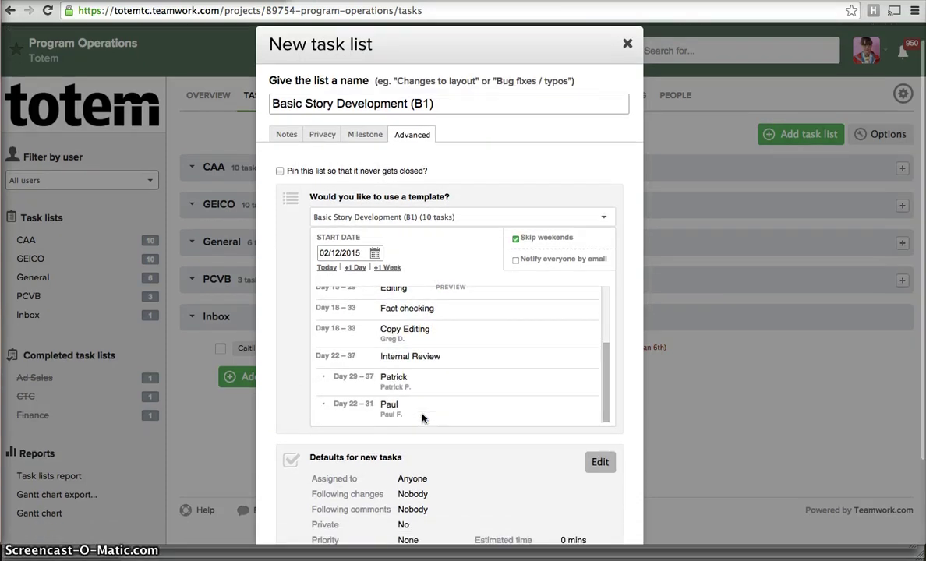
click(424, 357)
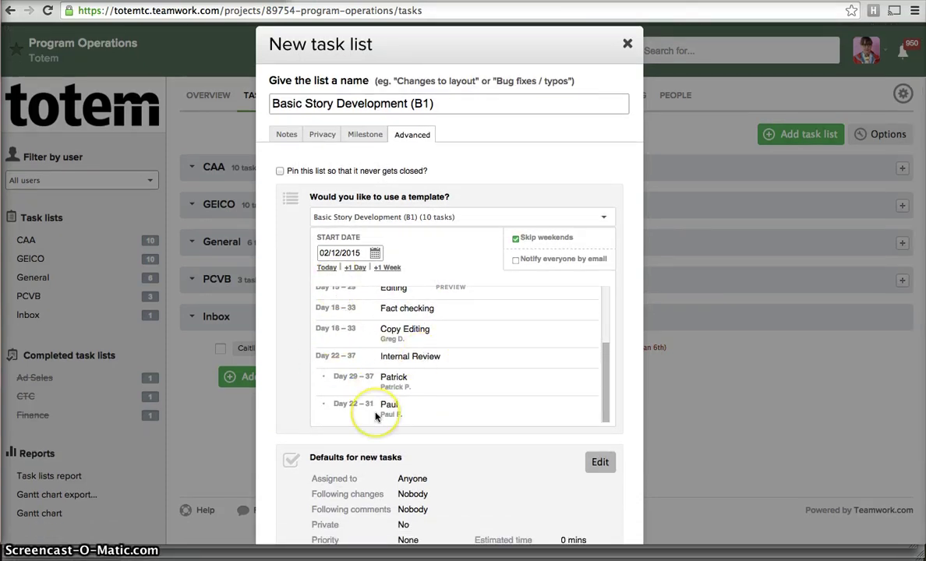
scroll(375, 417, up, 5)
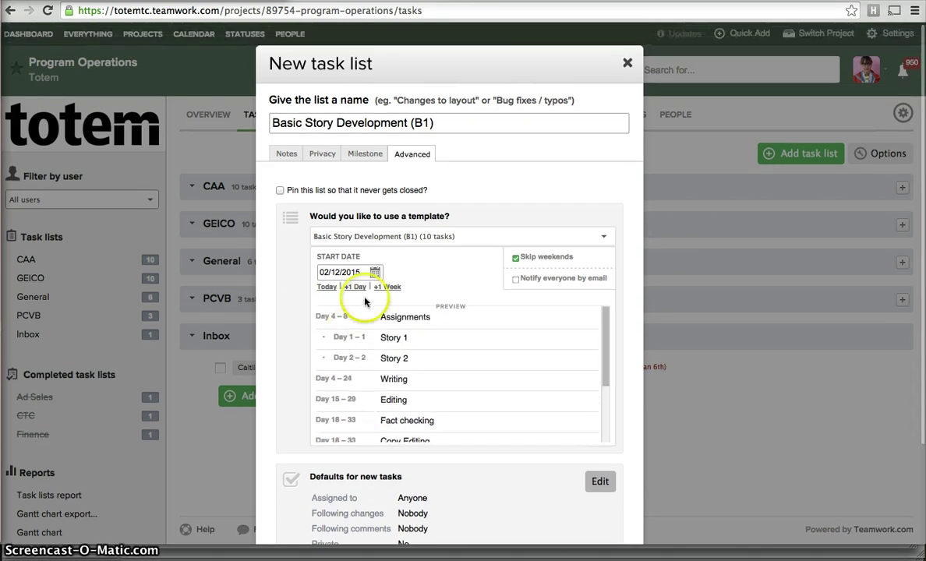
click(375, 272)
click(408, 272)
scroll(408, 273, down, 1)
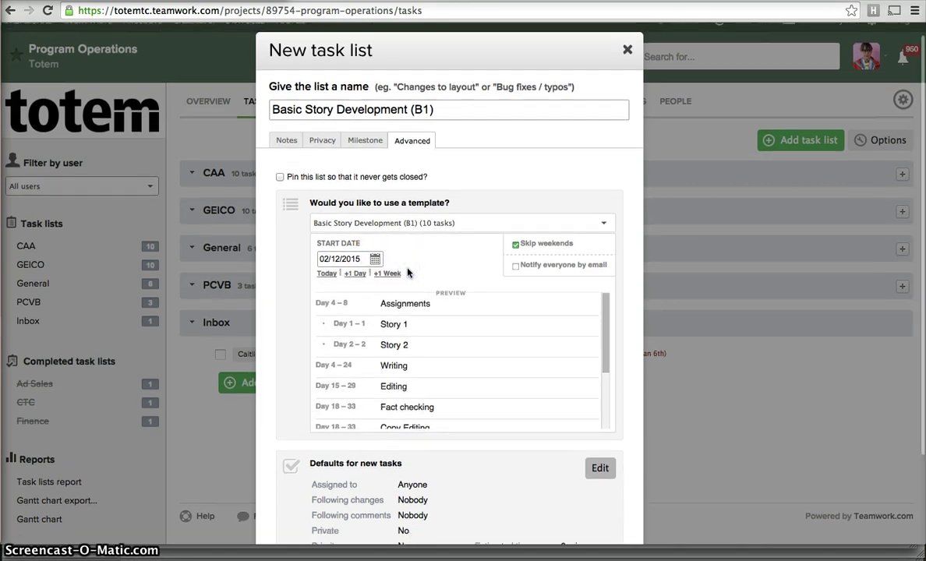
scroll(408, 273, down, 6)
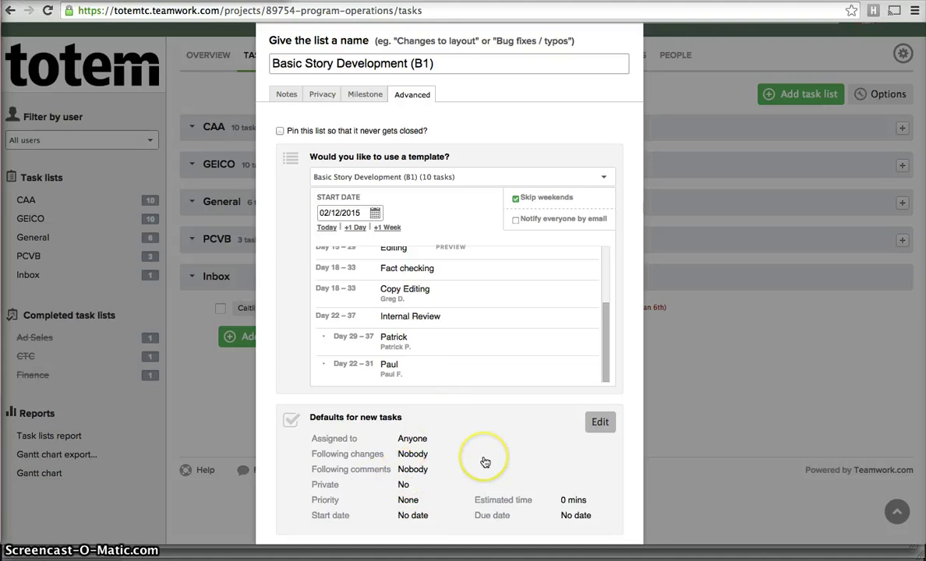
scroll(476, 462, down, 2)
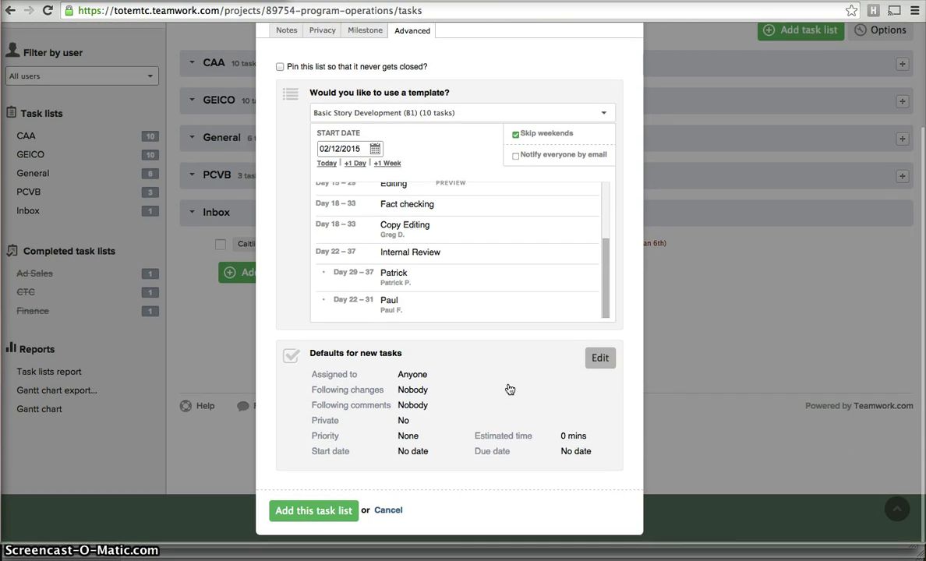
scroll(510, 389, up, 1)
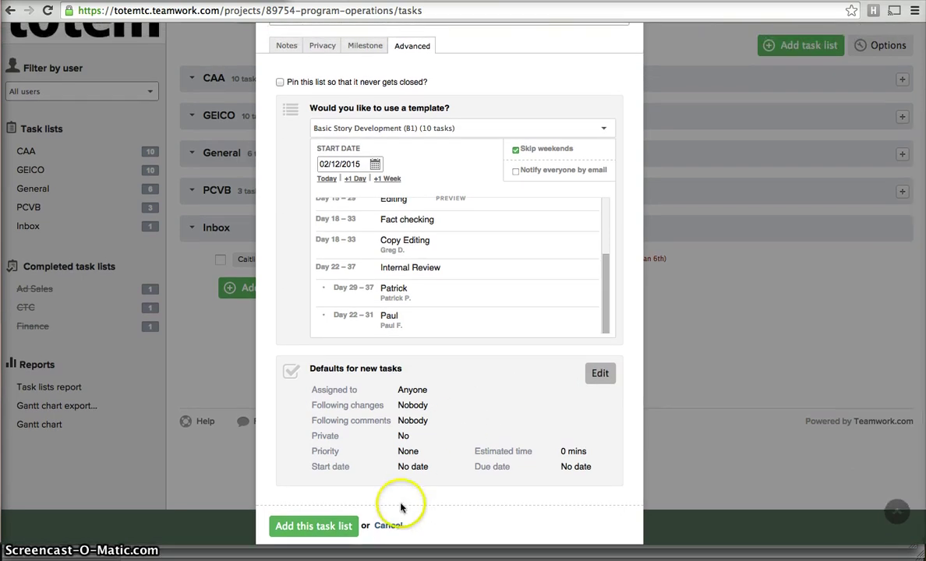
click(389, 526)
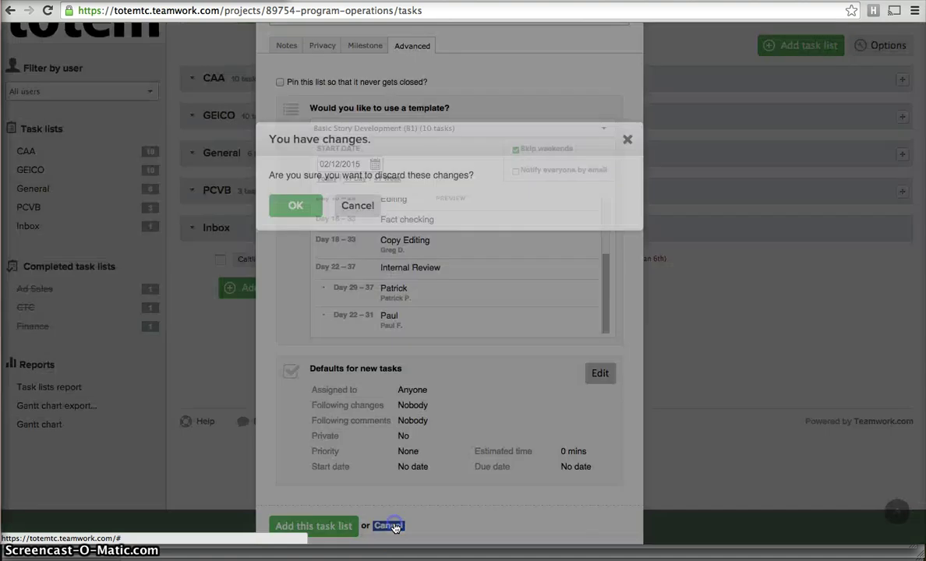
click(302, 270)
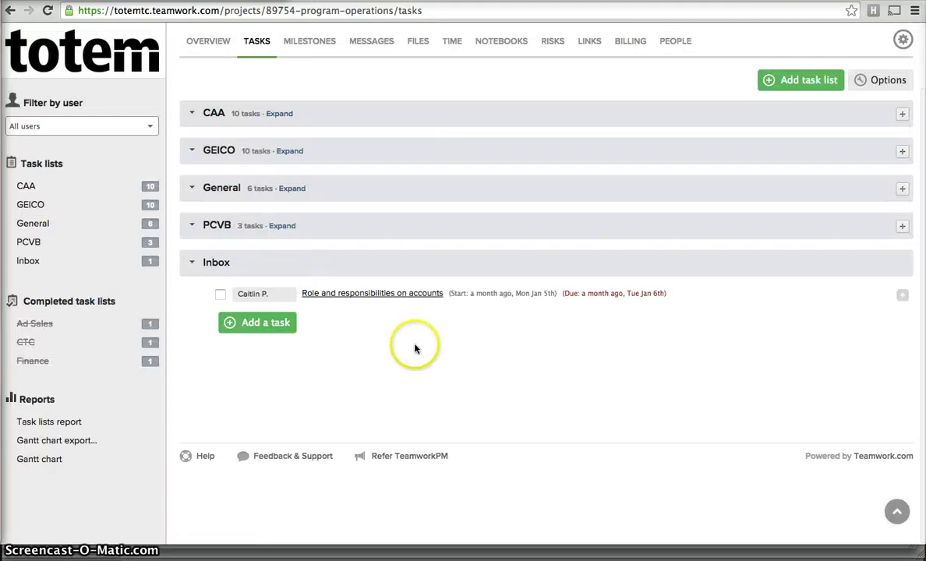
Start a blank new task list named "Test Batch 1"
click(799, 85)
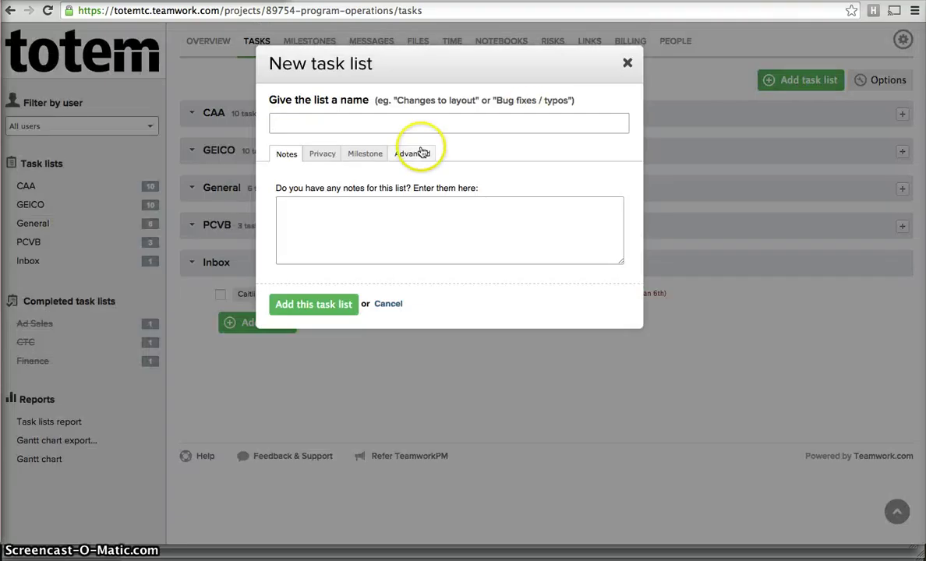
click(340, 124)
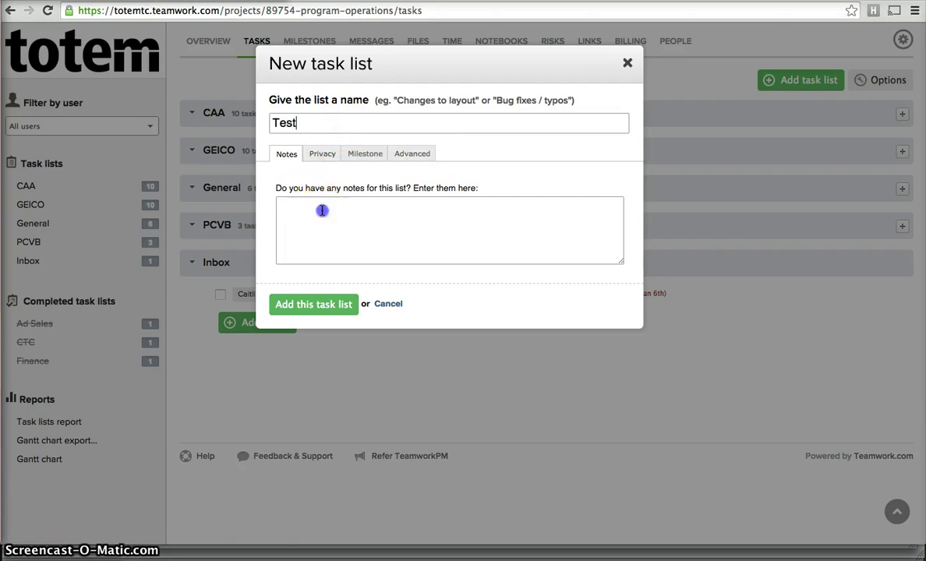
click(360, 223)
drag(302, 208, 396, 214)
click(304, 208)
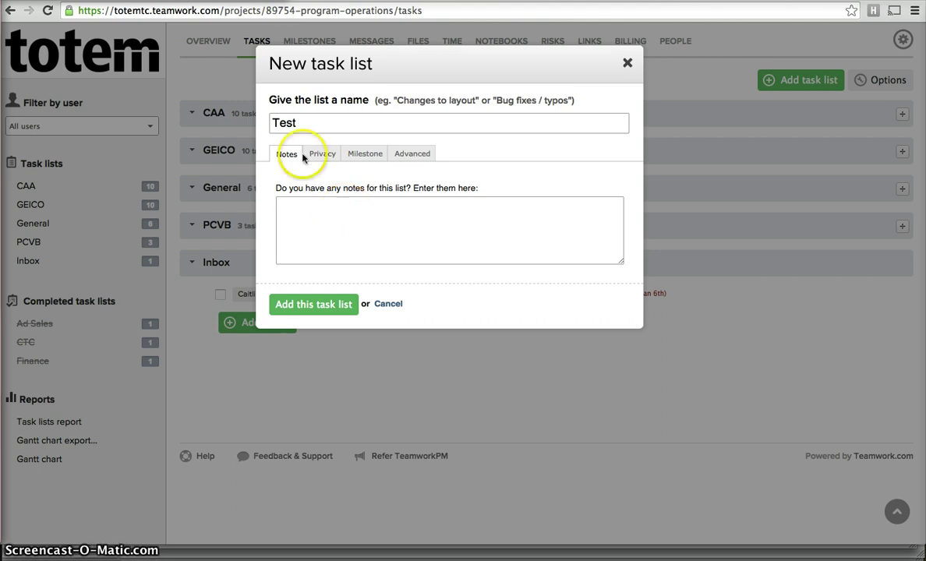
click(310, 121)
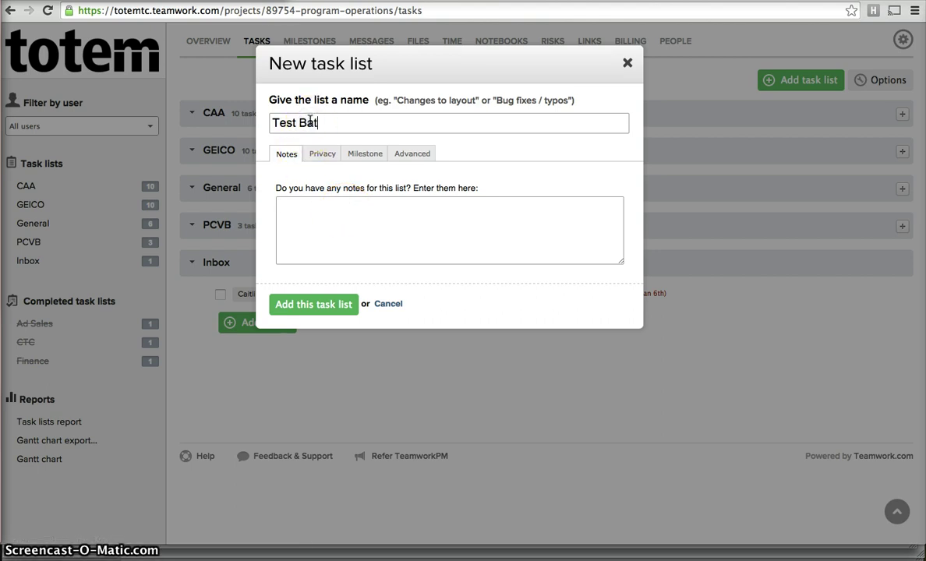
text(Batch 1)
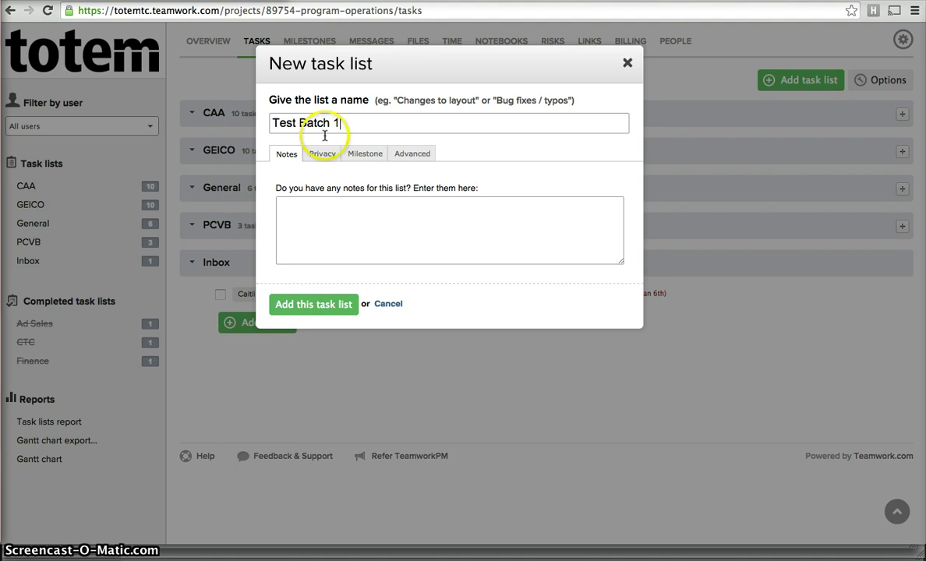
Enter "TOC, Cover, Masthead" as the list's notes and add the task list to the project
click(366, 235)
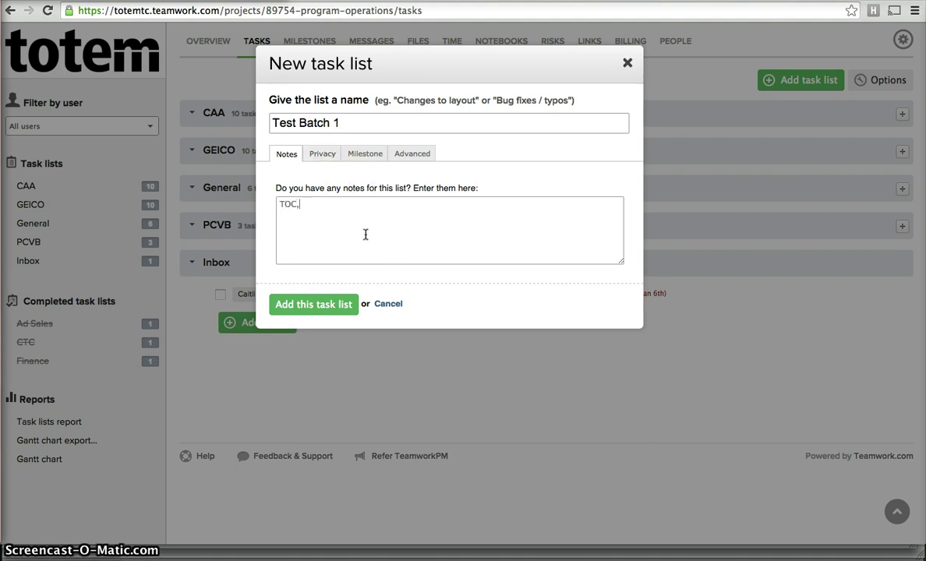
text(TOC, Cover, Masthead)
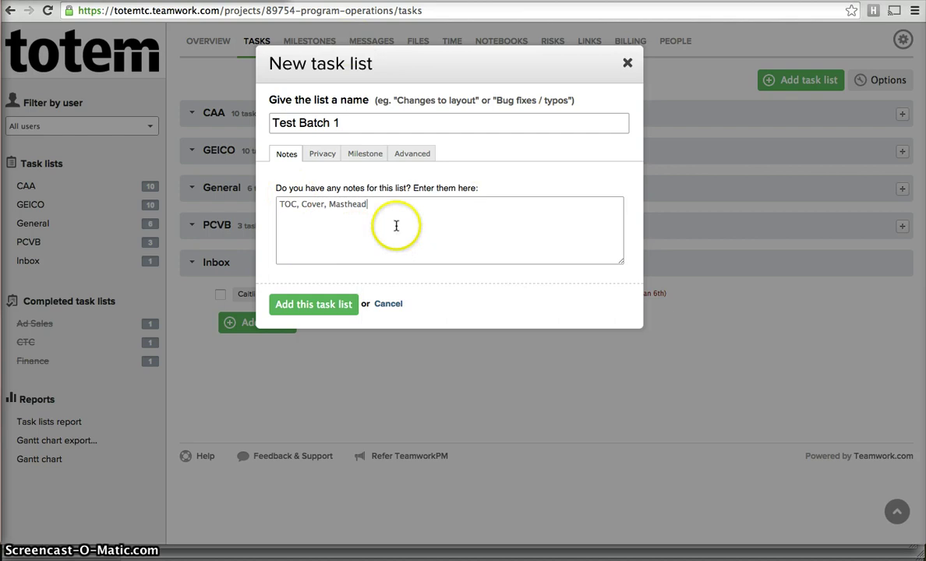
click(351, 304)
scroll(374, 392, down, 1)
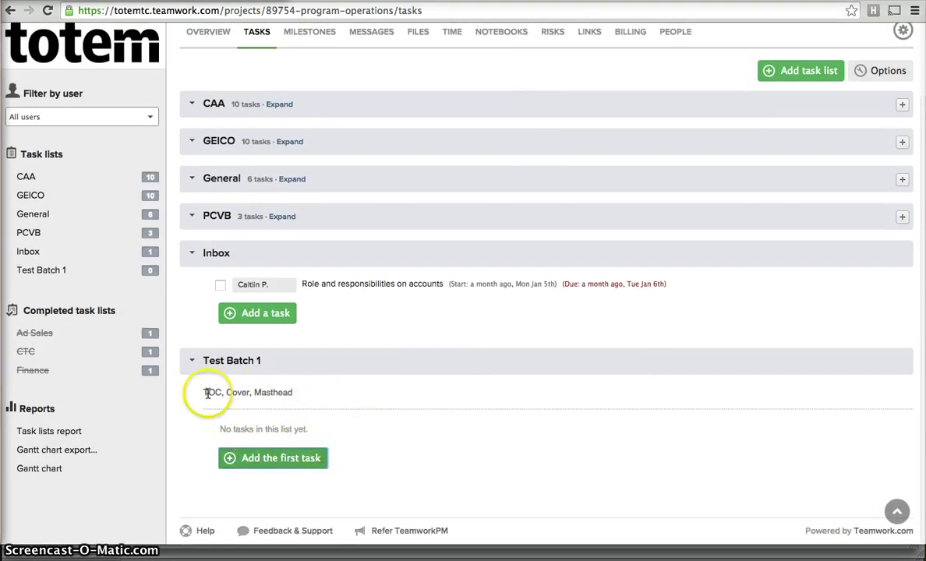
Start the first task in Test Batch 1, named "Review content", and assign it to a Totem team member
click(294, 461)
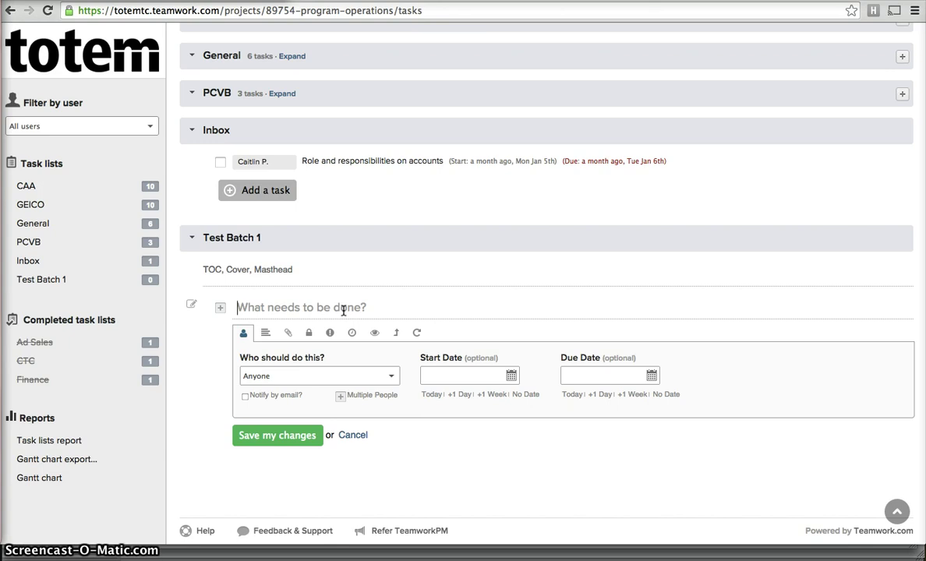
text(Review content)
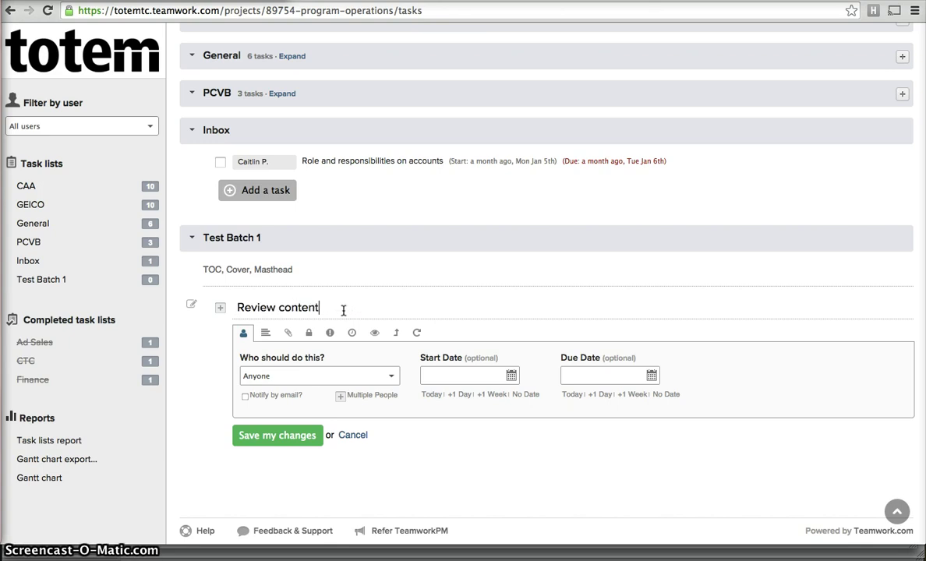
click(366, 376)
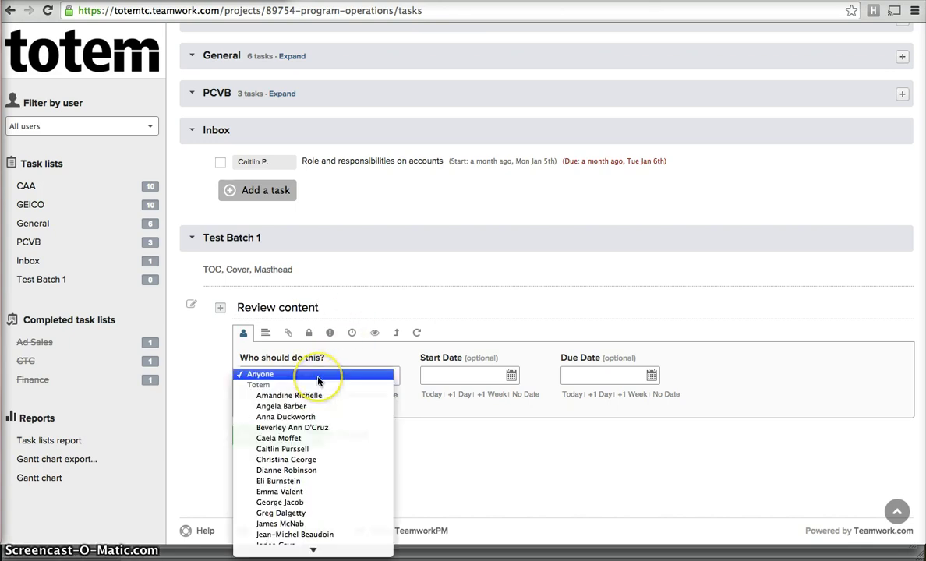
click(308, 417)
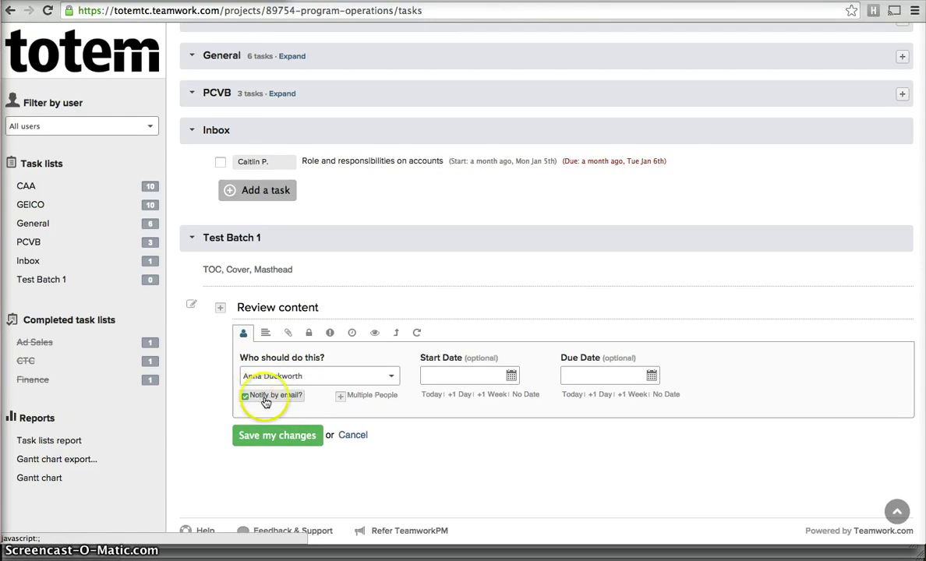
Set the Review content task's start date to 02/12/2015 and its due date to 02/19/2015
click(511, 376)
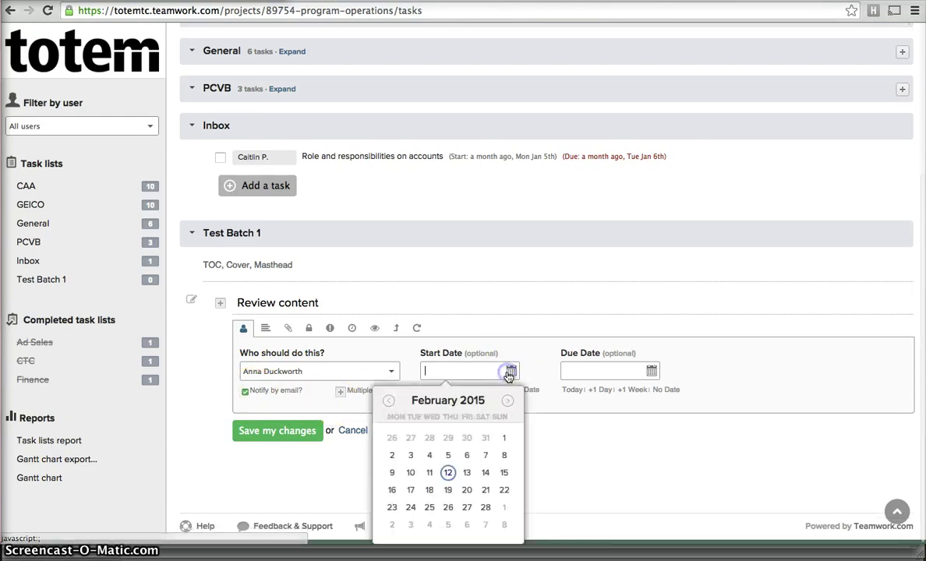
click(448, 473)
click(654, 379)
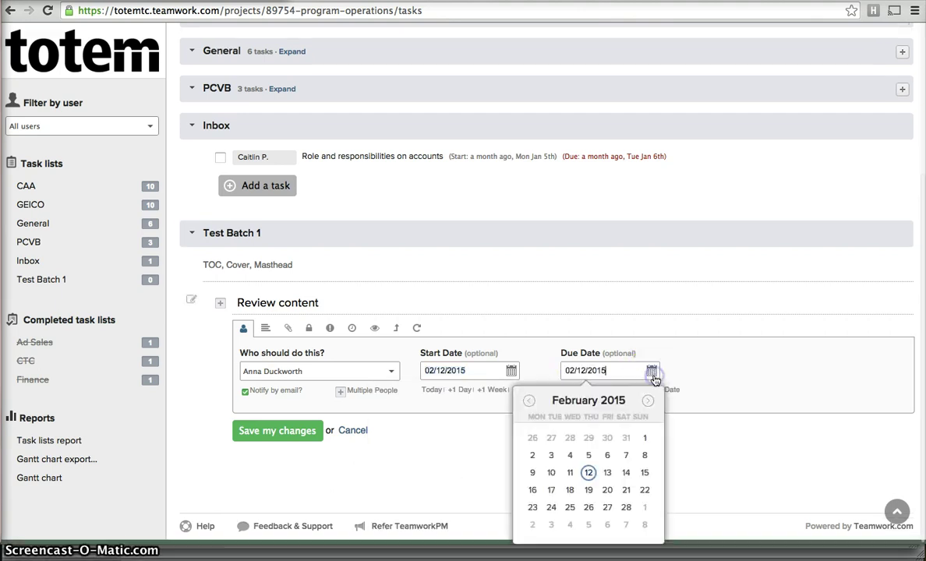
click(591, 491)
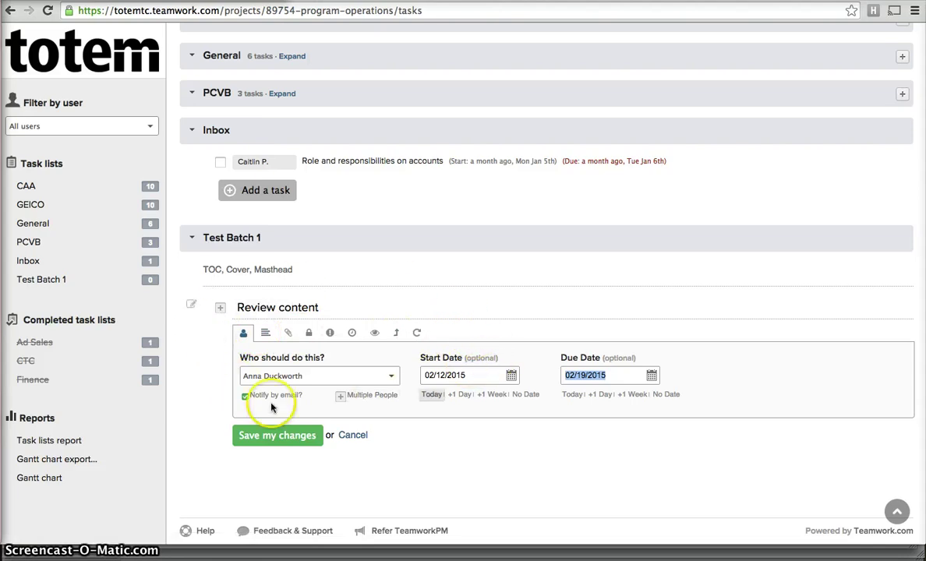
Set the Review content task's estimated time to complete to 4 hours
click(267, 333)
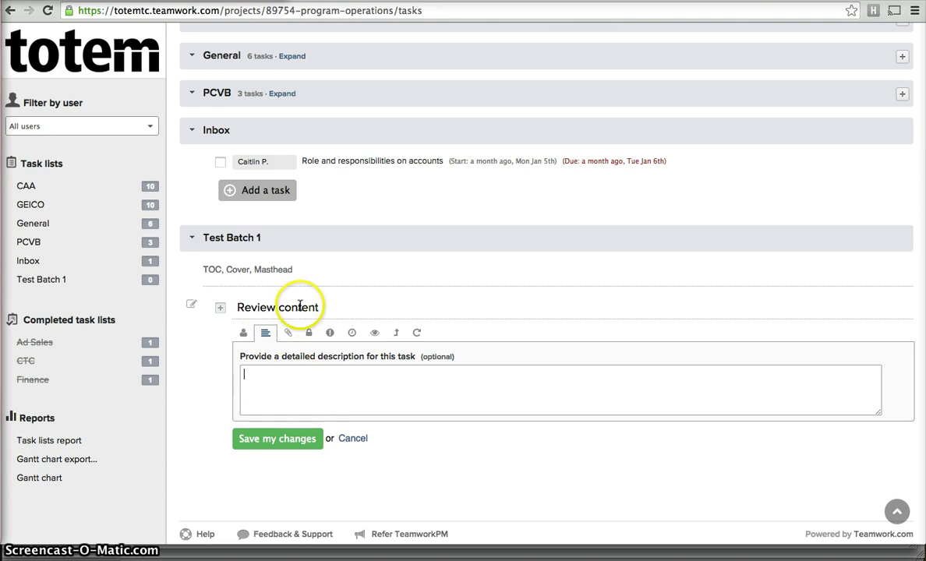
click(352, 333)
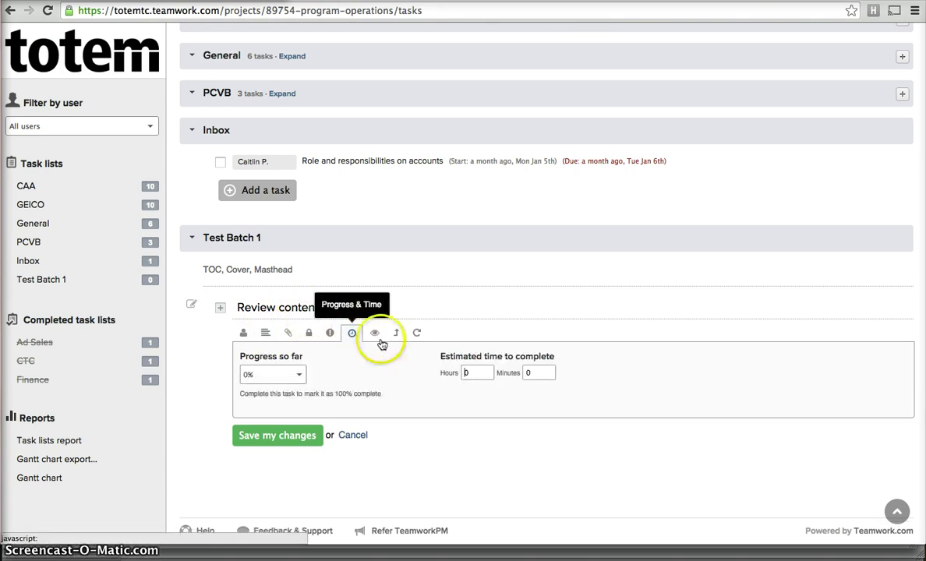
click(473, 373)
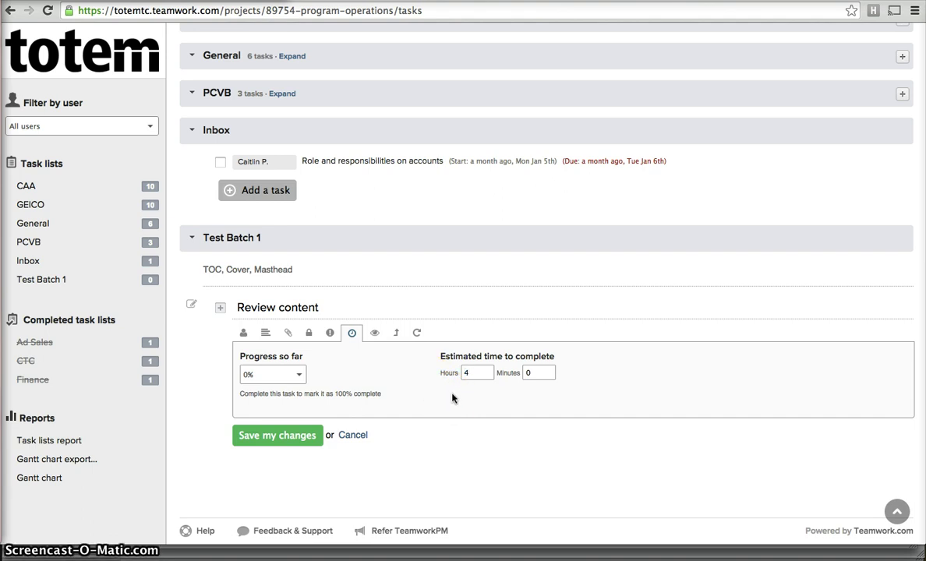
Choose one Totem team member to get all notifications about activity on the Review content task
click(376, 335)
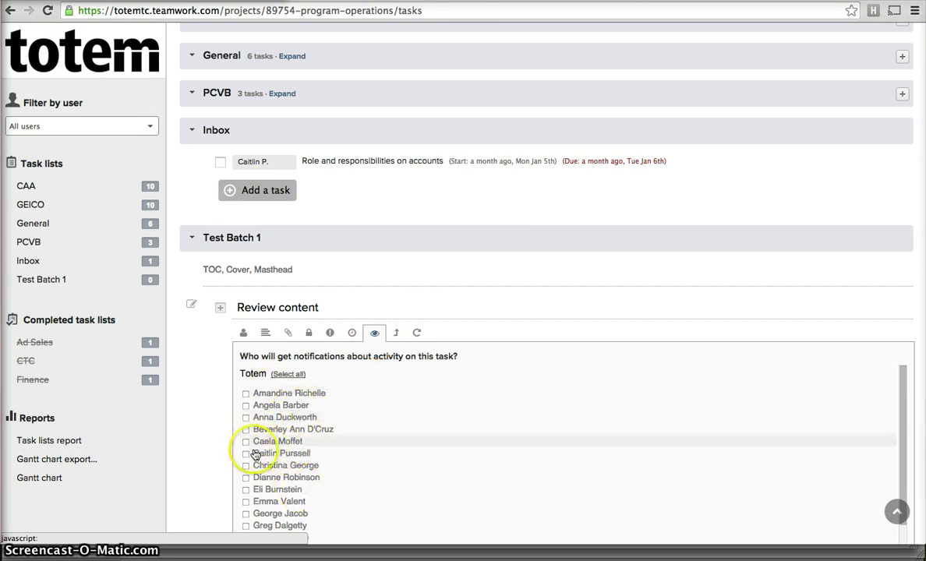
scroll(271, 484, down, 5)
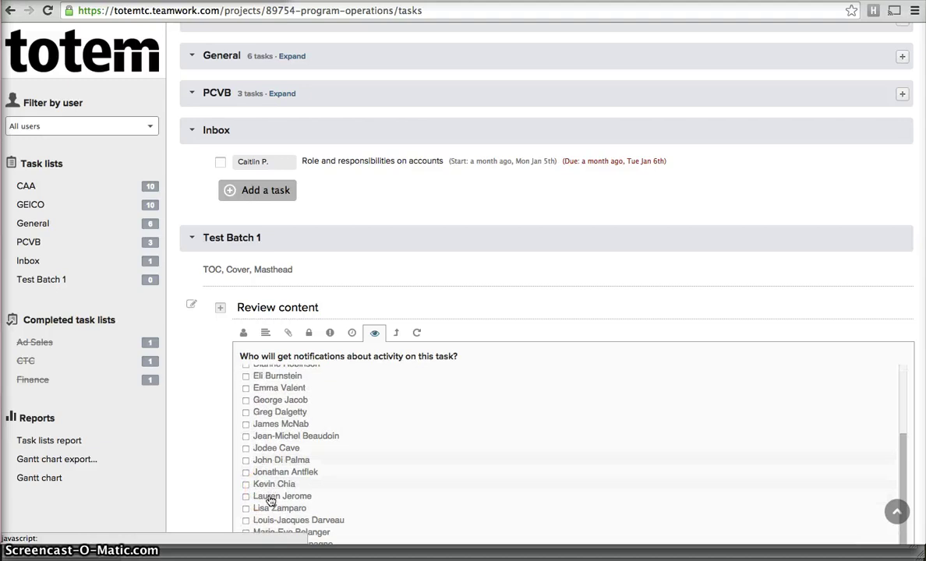
scroll(222, 403, down, 5)
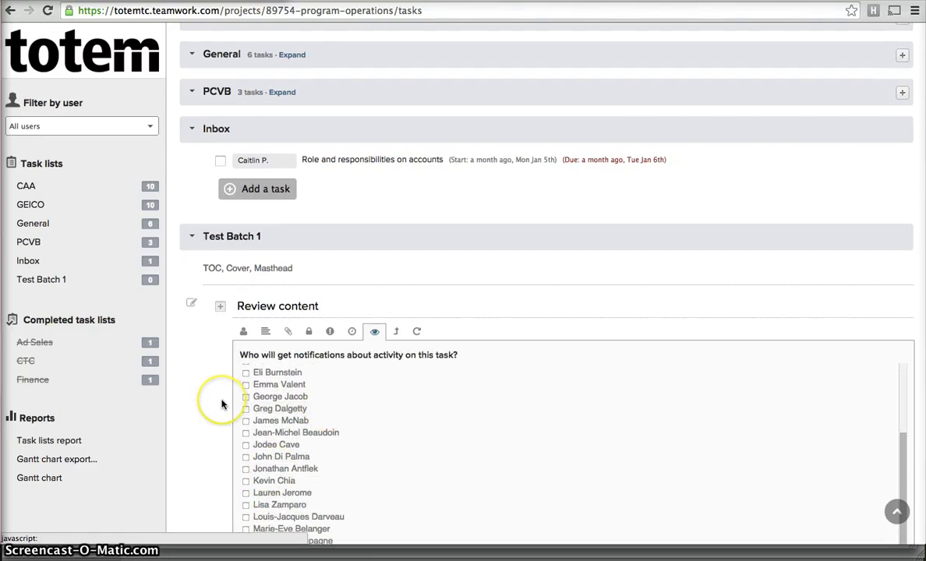
scroll(223, 403, up, 2)
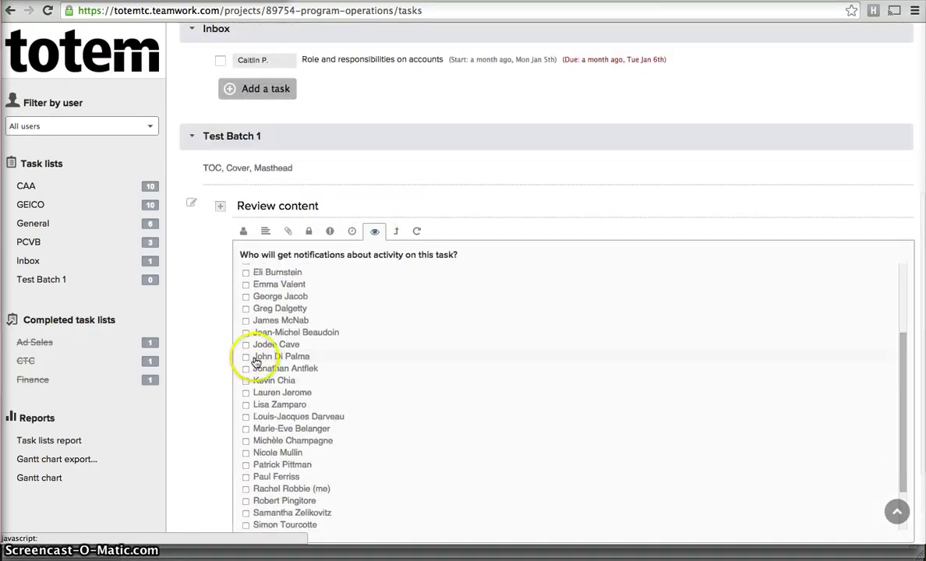
click(246, 369)
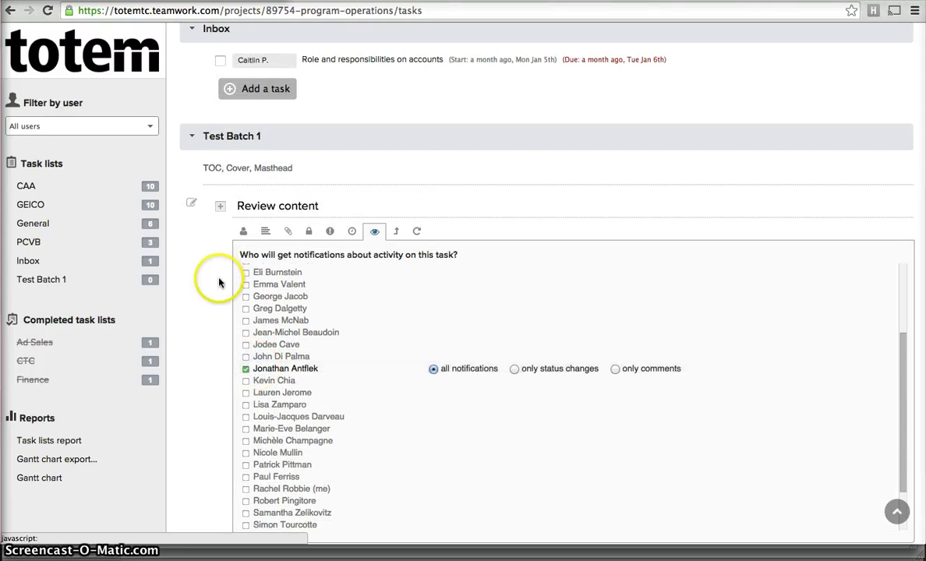
click(396, 234)
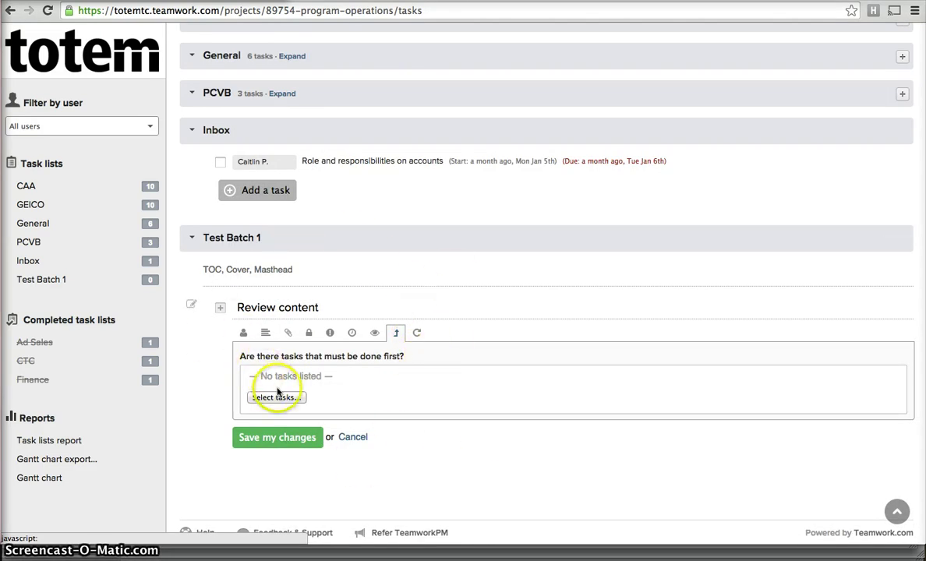
click(419, 334)
click(372, 375)
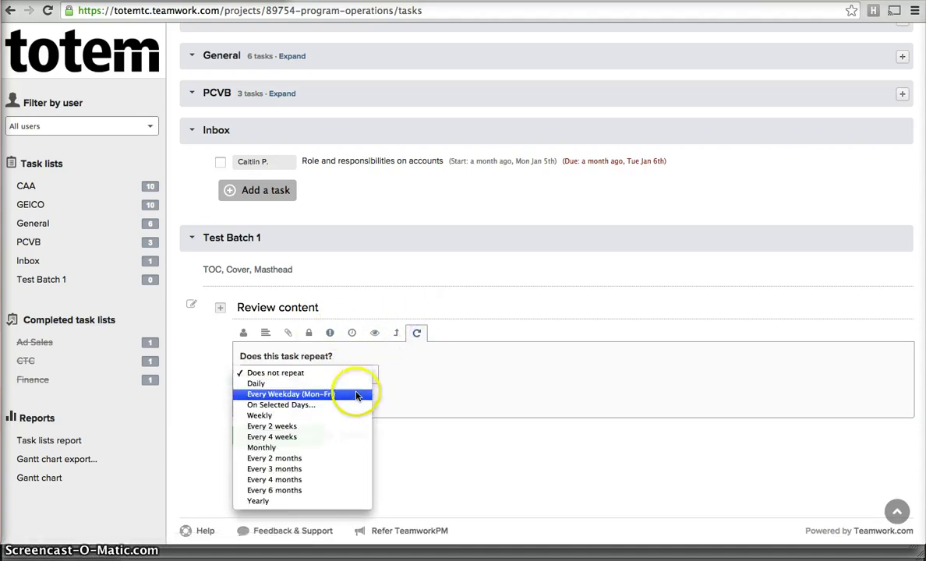
click(462, 368)
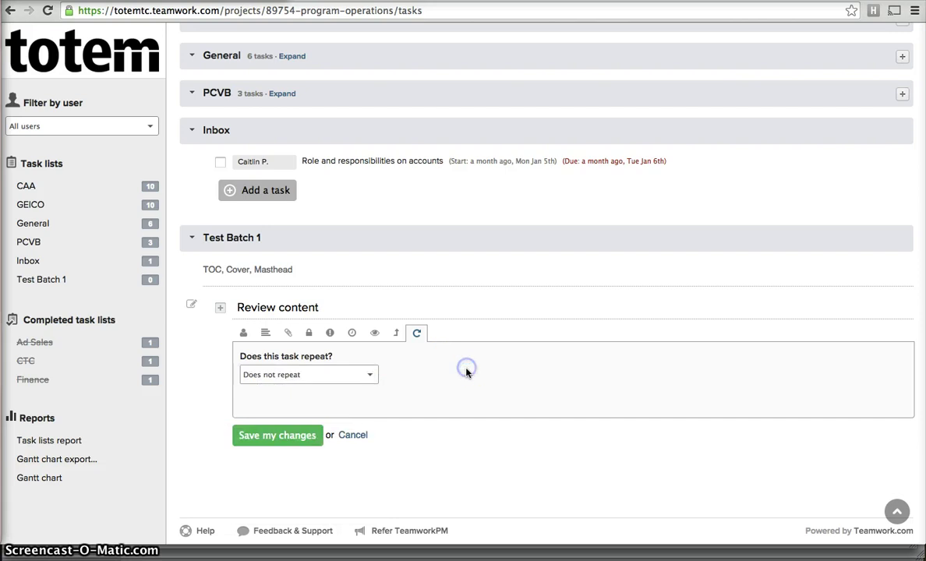
Turn off the assignee's email notification and save the Review content task, without starting another task
click(244, 335)
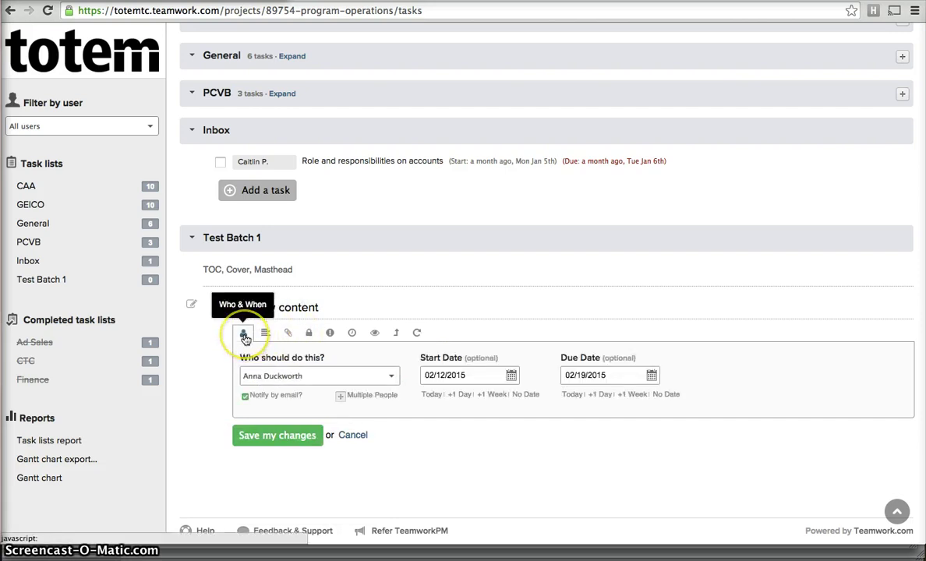
click(255, 395)
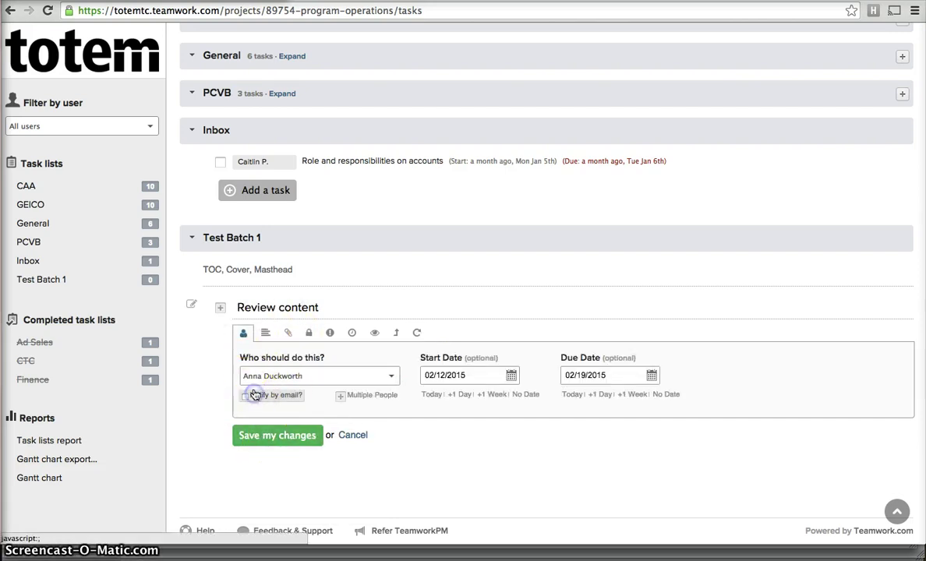
click(264, 443)
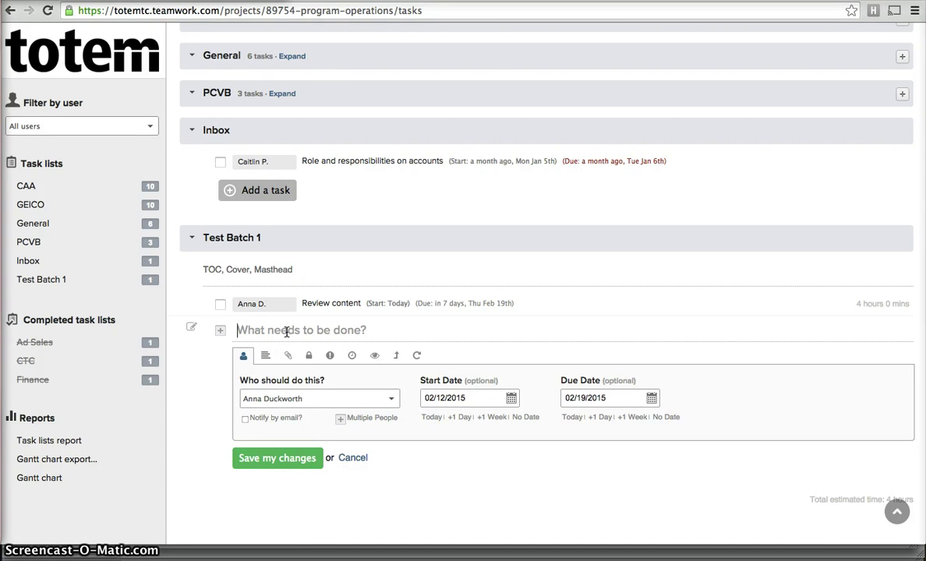
click(355, 458)
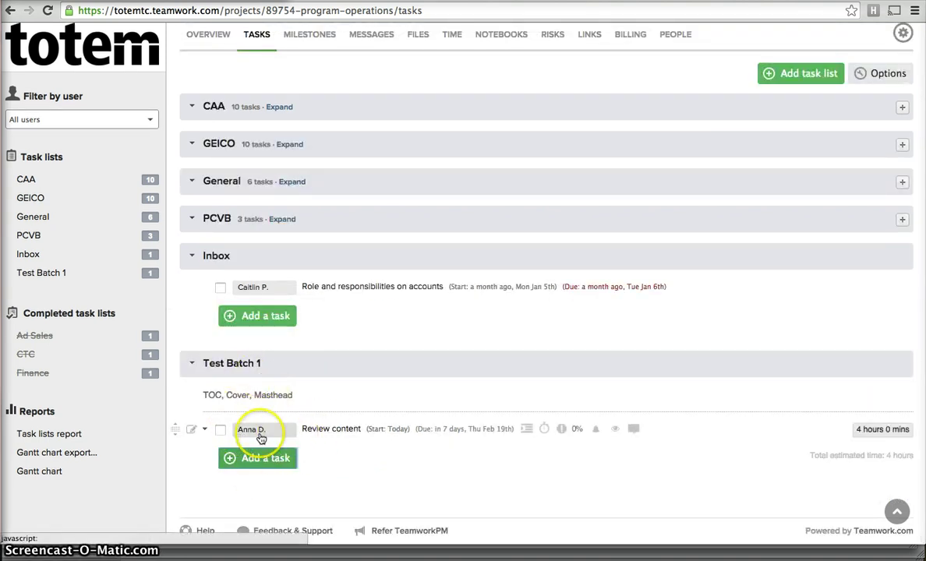
click(192, 431)
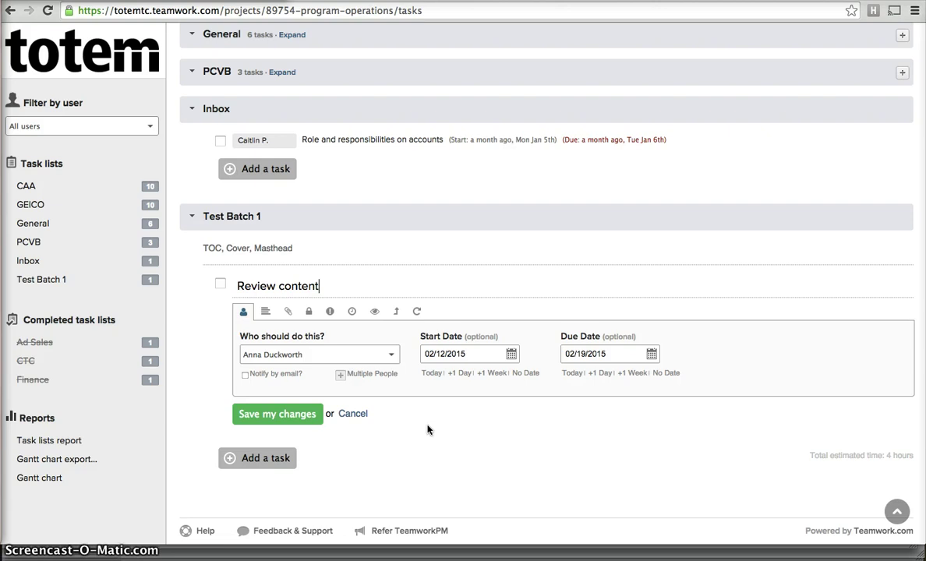
click(354, 414)
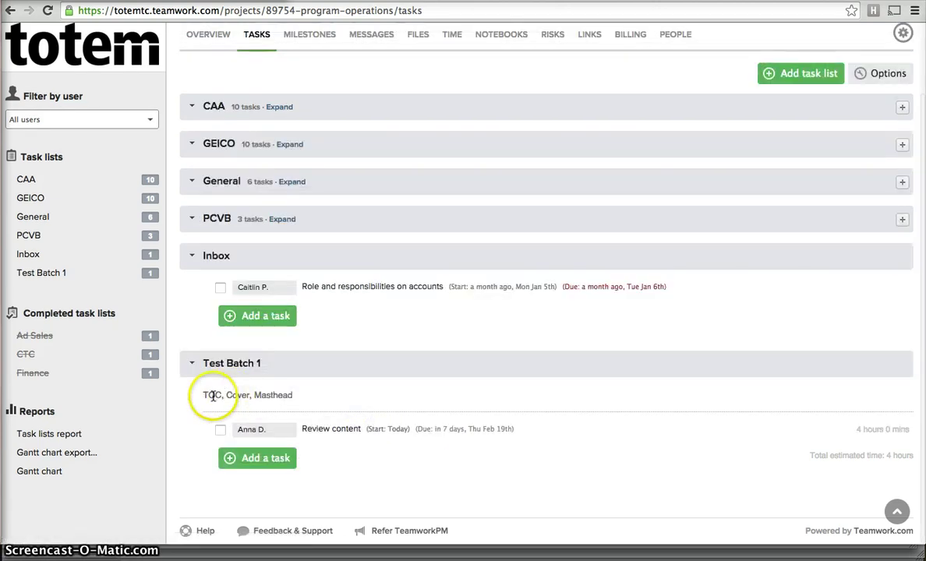
click(206, 431)
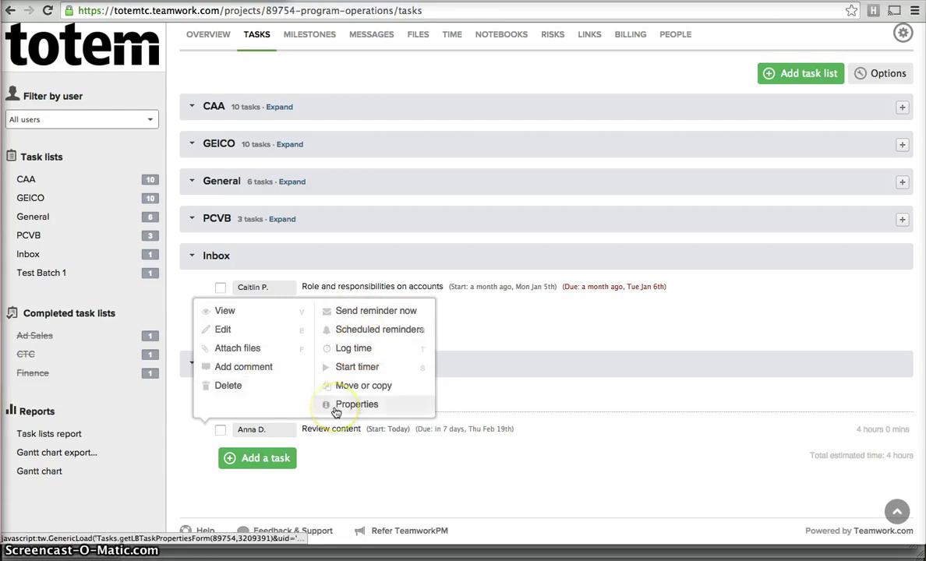
click(441, 492)
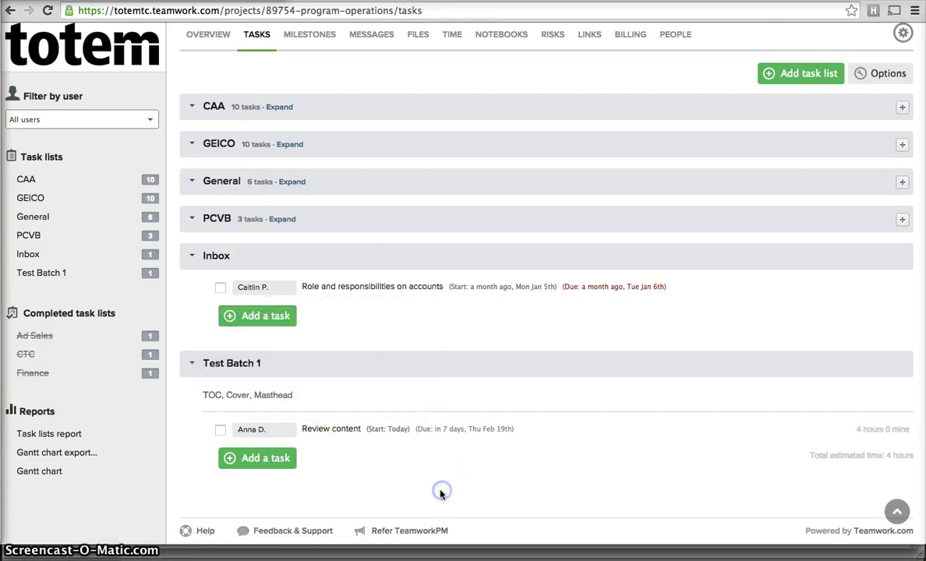
From the project overview, quickly add the tasks "book a meeting room", "make reservation" and "close the file" to Program Operations
scroll(460, 334, up, 3)
click(200, 117)
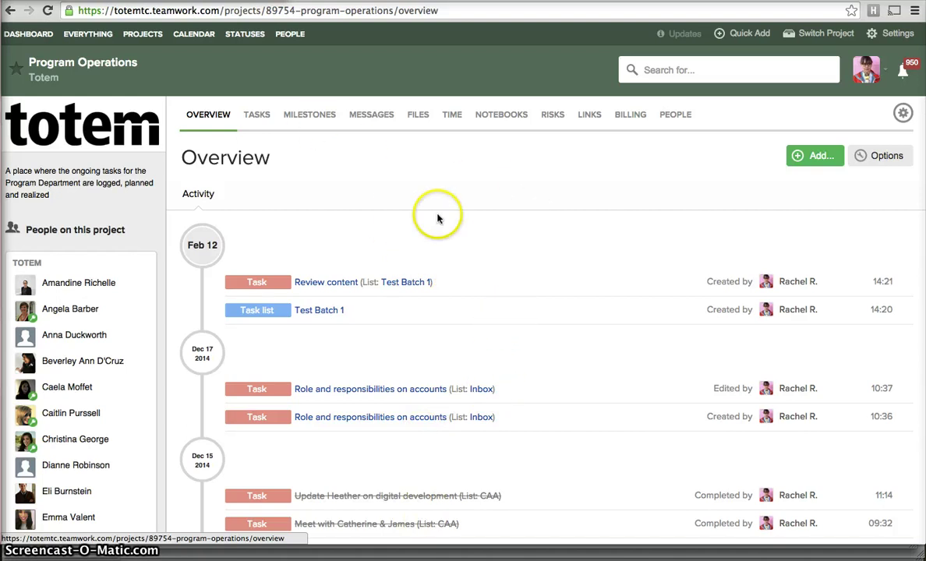
click(812, 160)
click(810, 186)
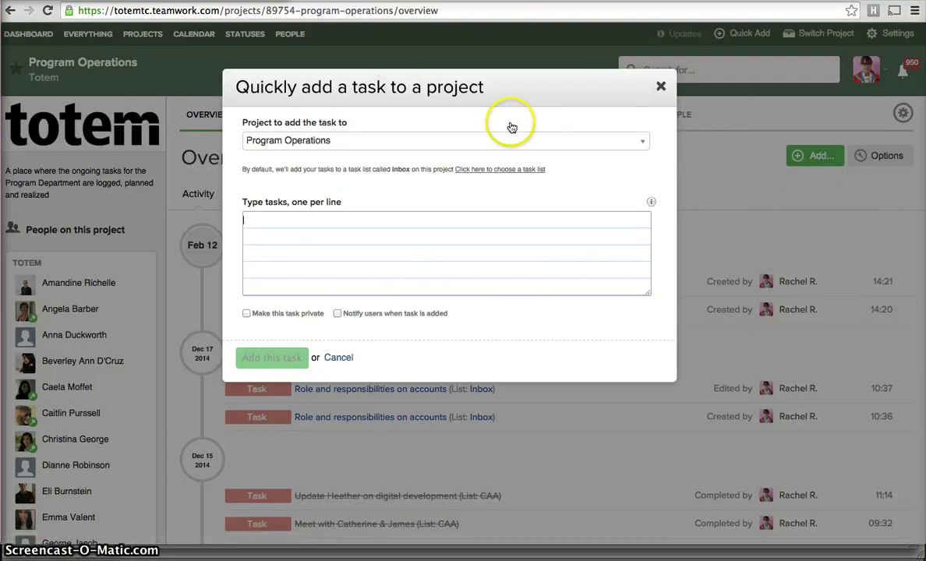
click(302, 223)
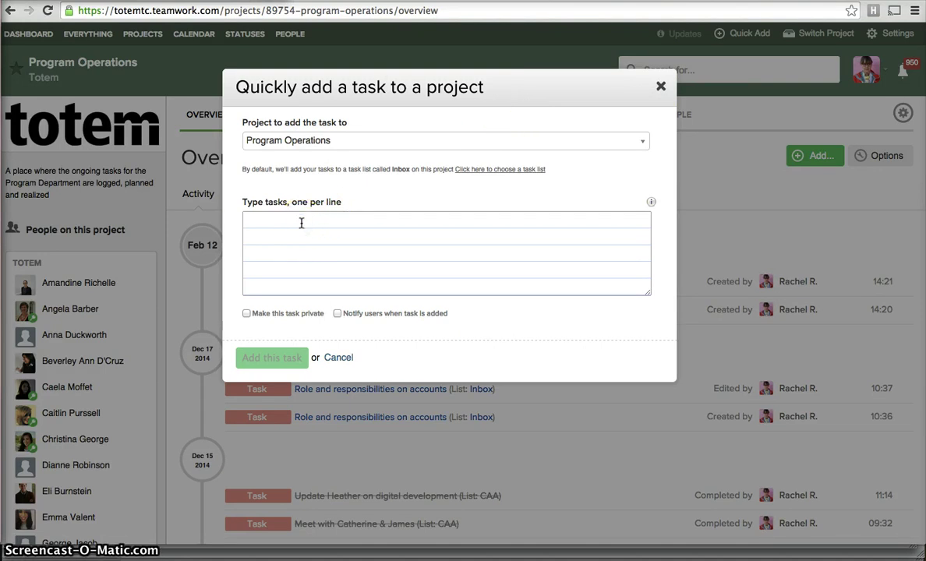
text(book a meetin)
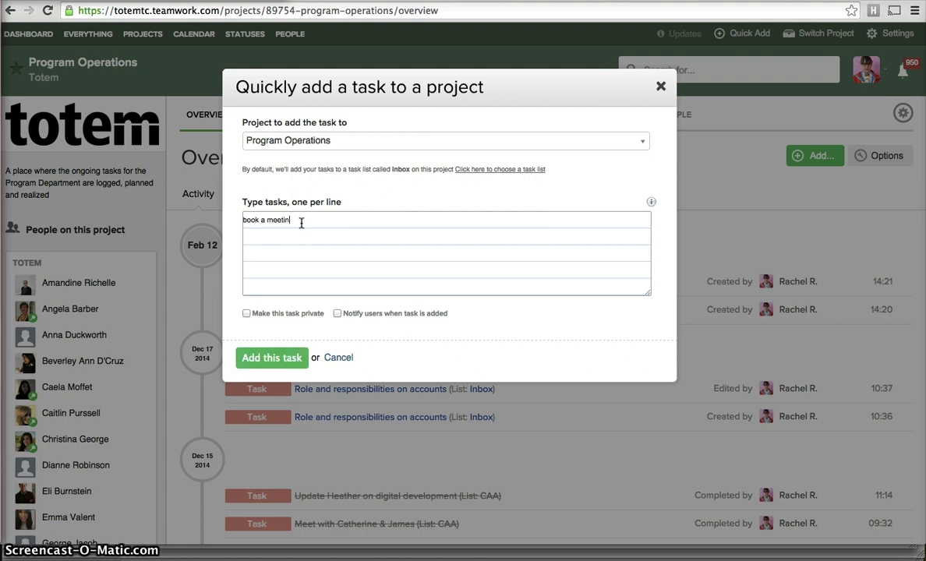
text(make reservation)
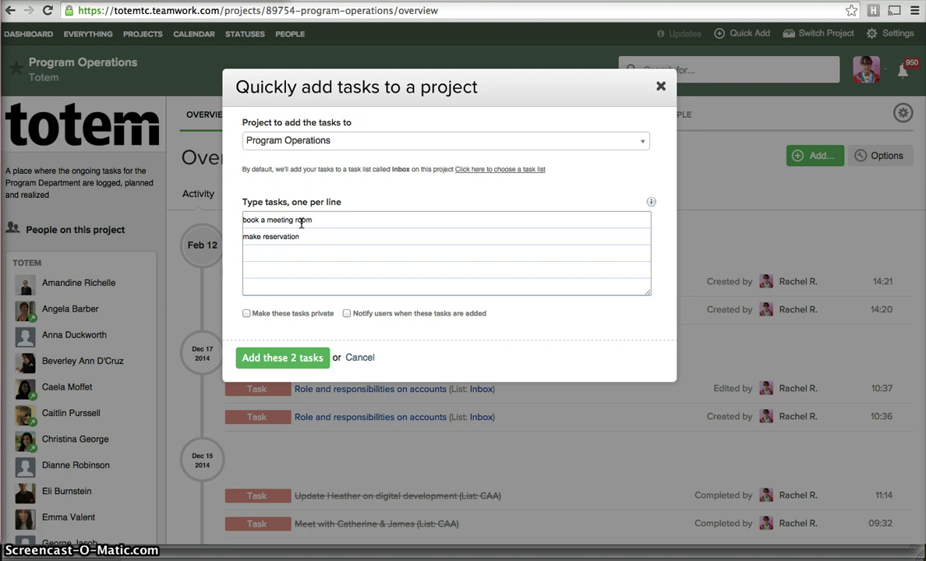
text(close the file)
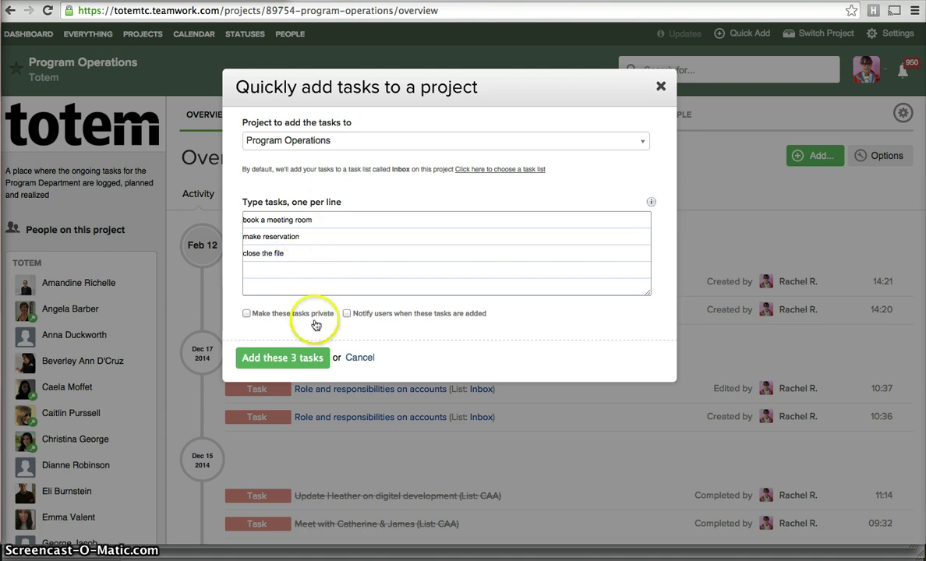
click(304, 361)
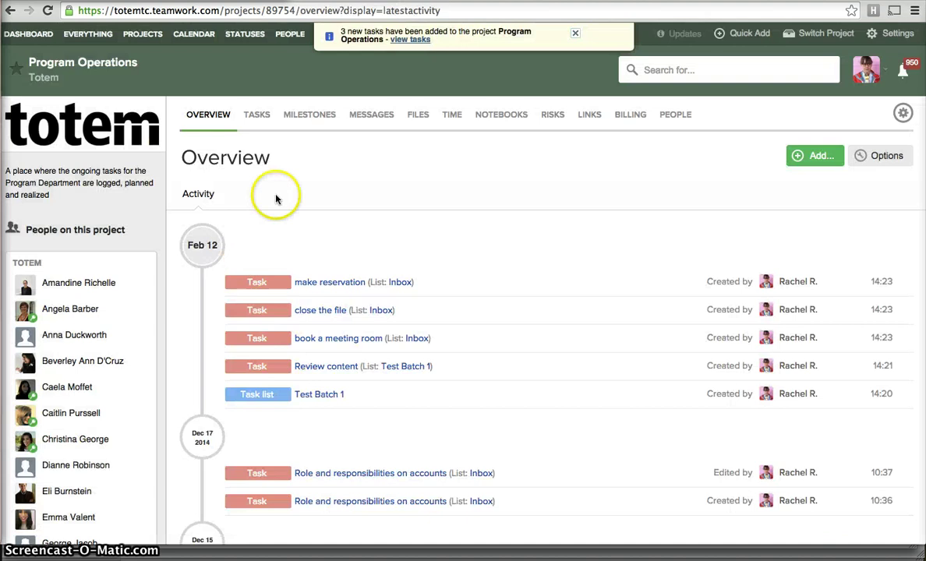
Move the "close the file" and "make reservation" tasks from the Inbox list into Test Batch 1
click(265, 125)
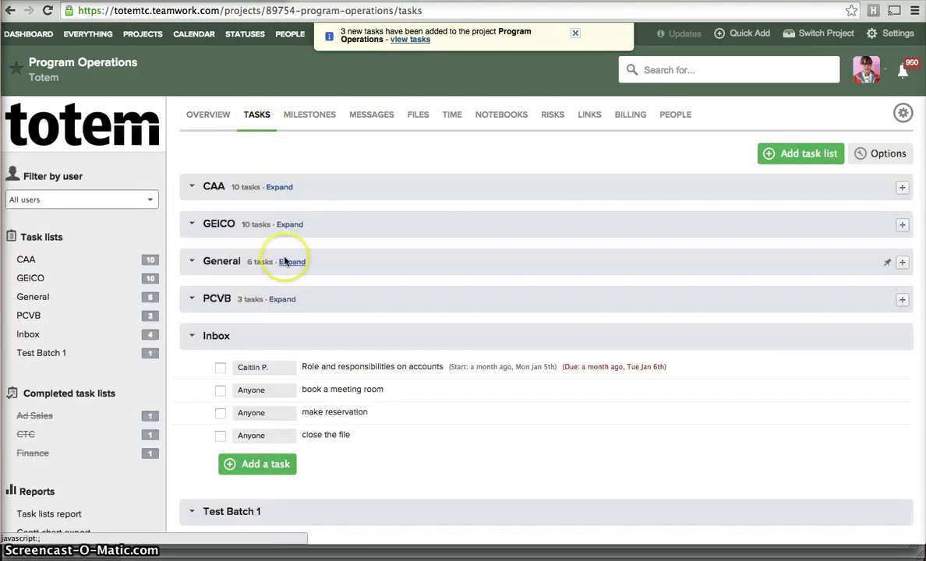
scroll(285, 262, down, 2)
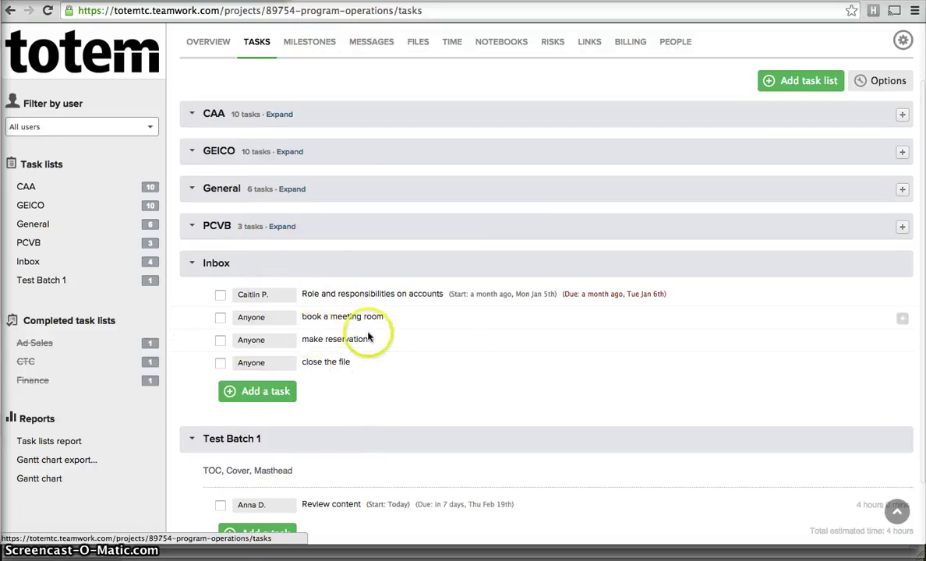
scroll(356, 383, down, 2)
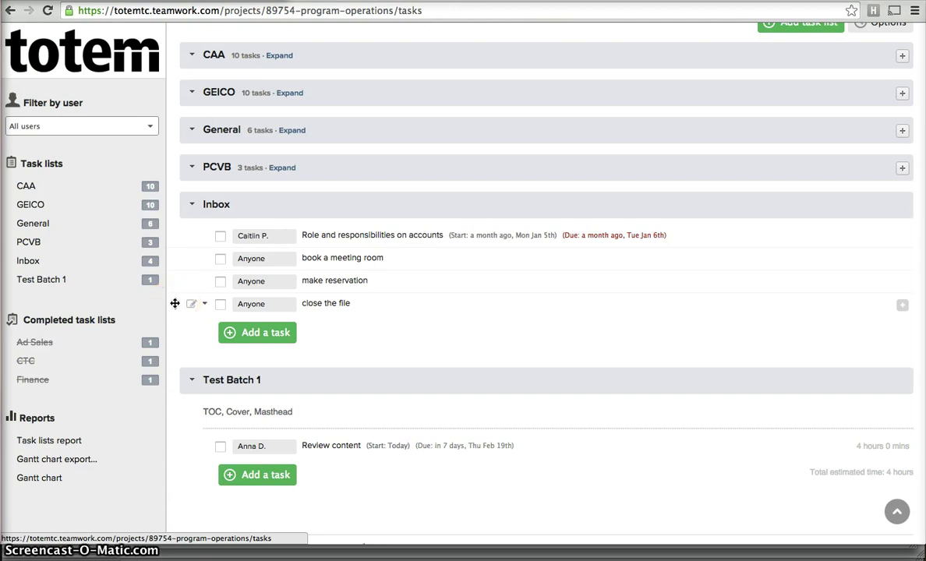
drag(249, 333, 336, 454)
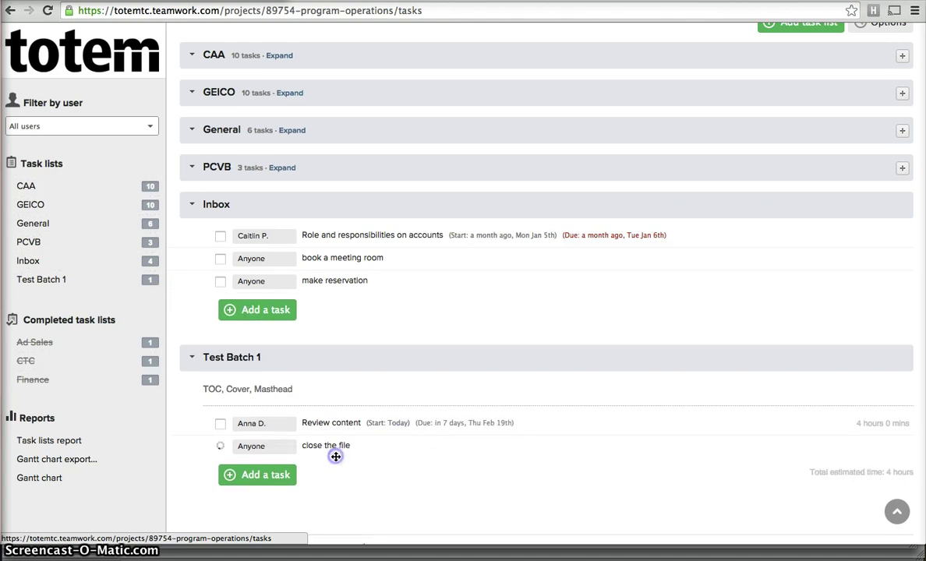
click(207, 351)
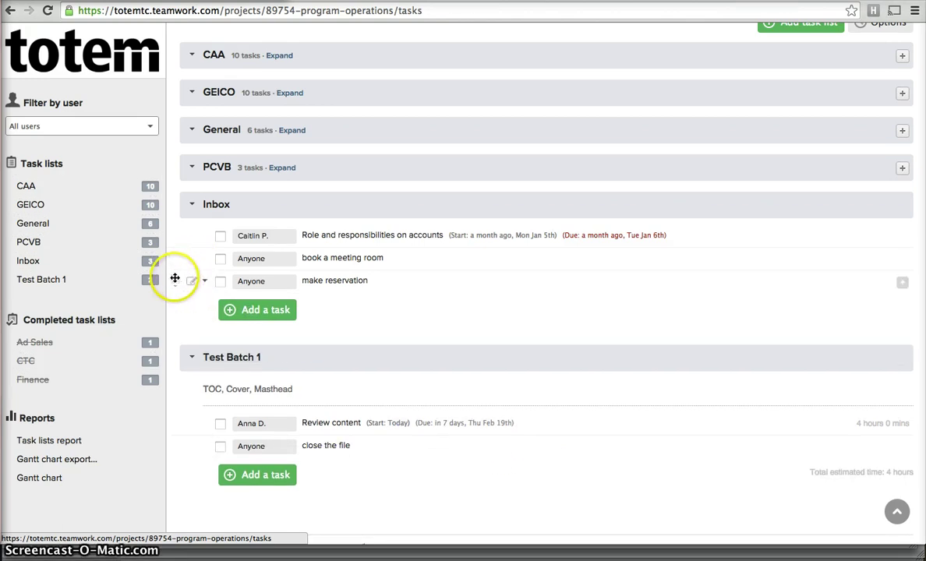
drag(175, 279, 275, 445)
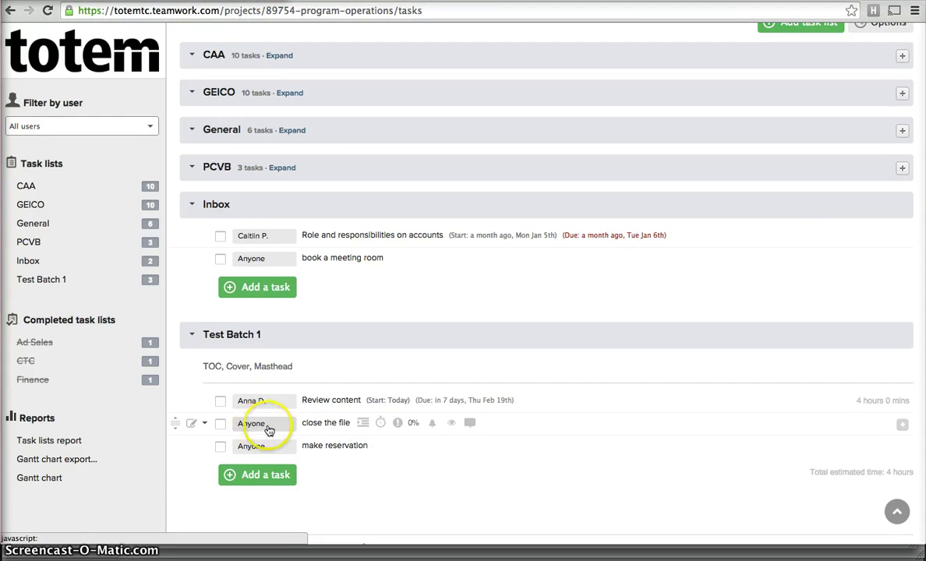
click(265, 431)
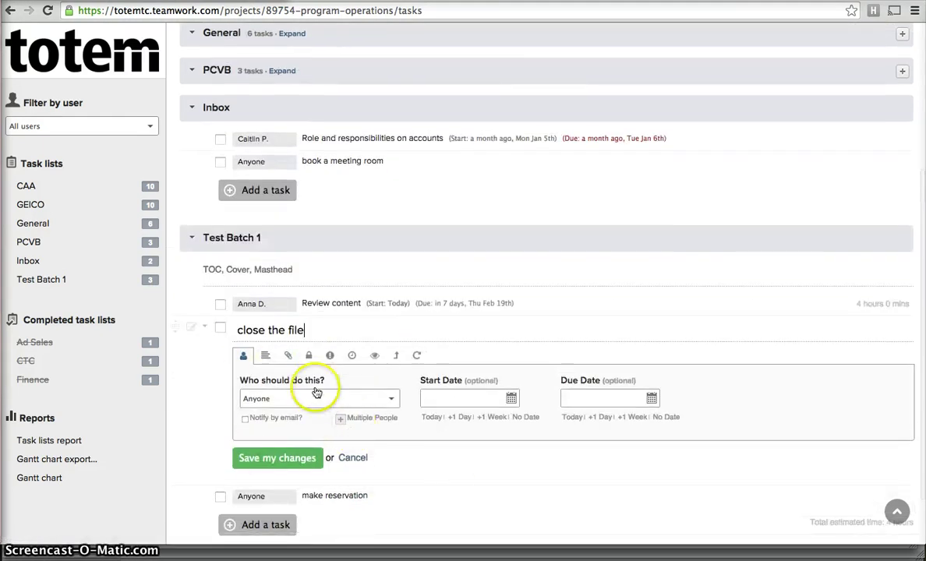
click(312, 399)
click(319, 485)
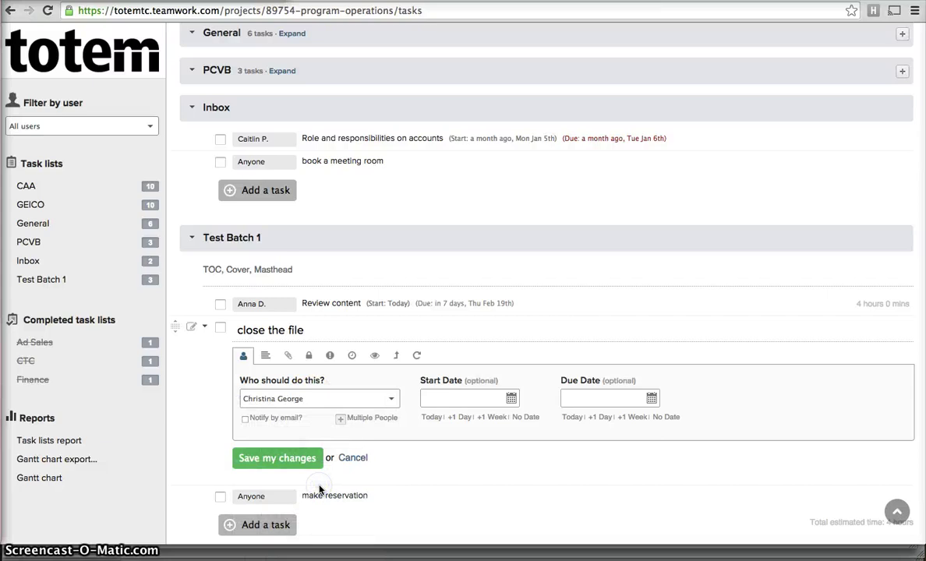
click(355, 458)
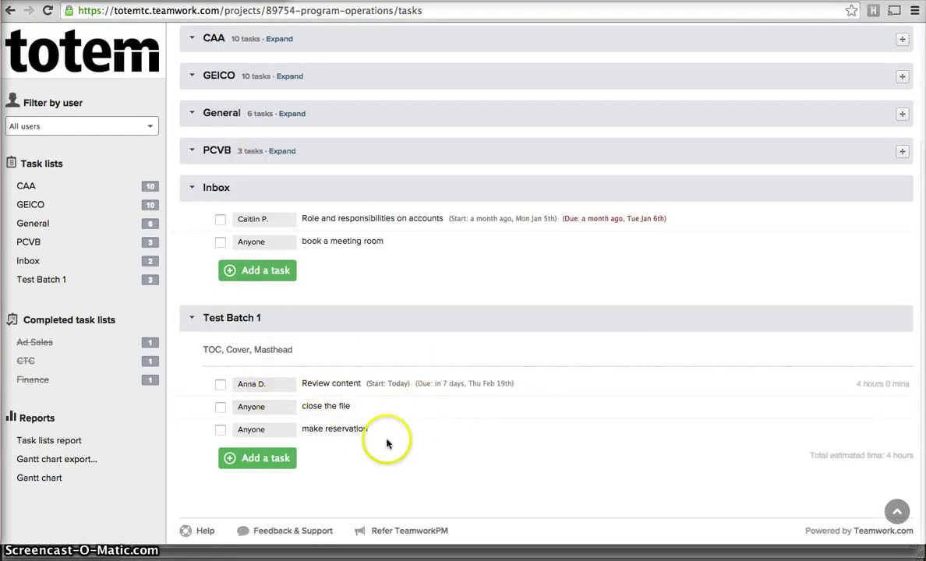
scroll(338, 294, up, 4)
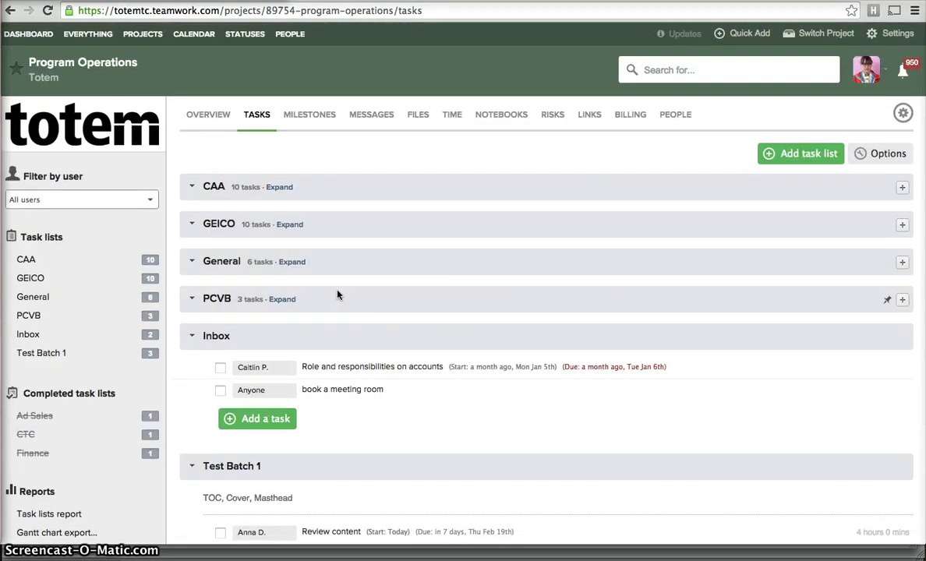
scroll(338, 294, down, 2)
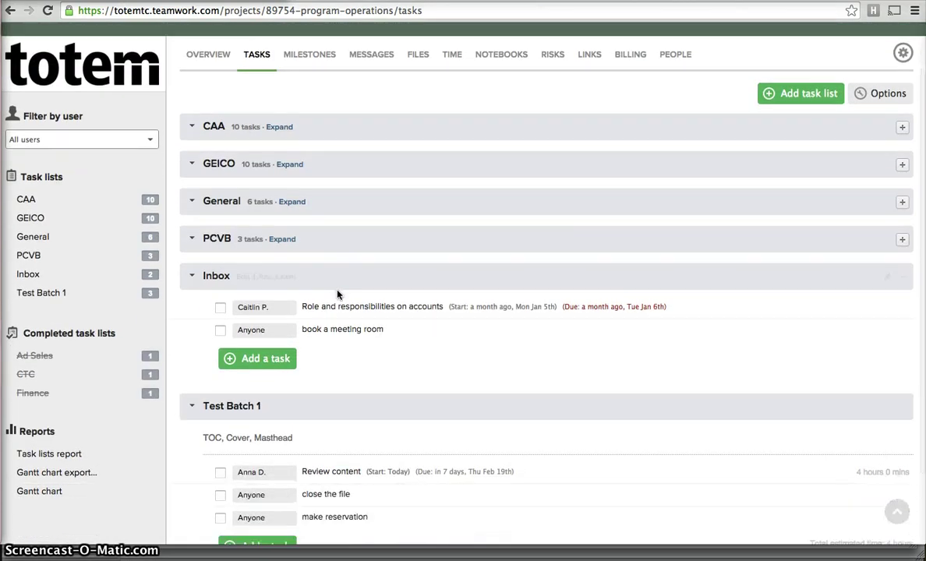